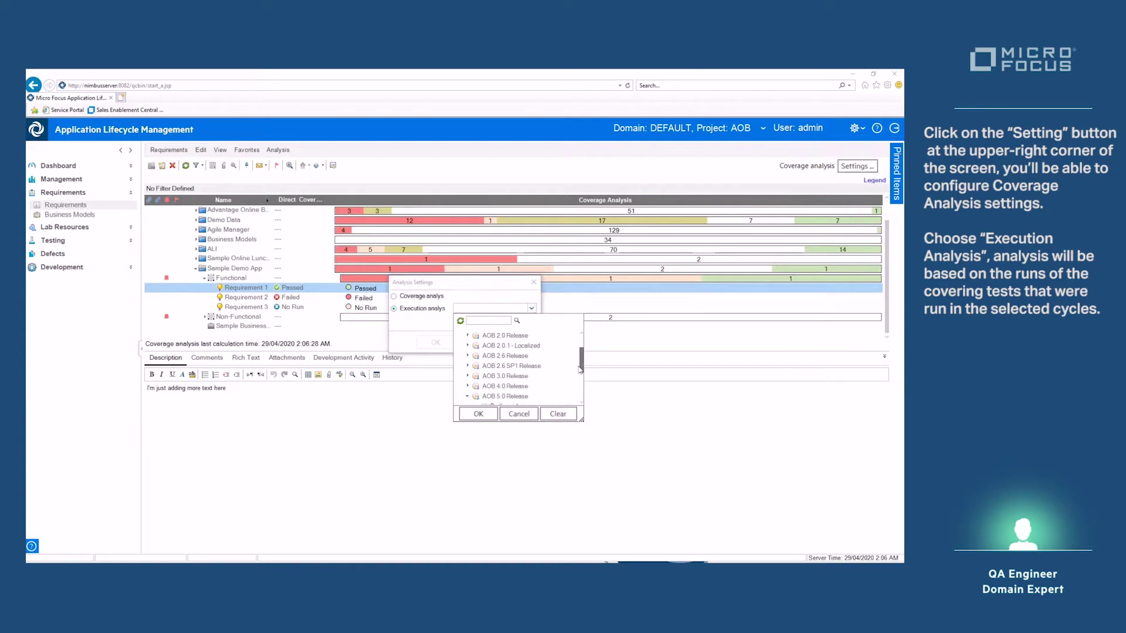
- Run the execution analysis on Sprint 1, Sprint 2, Sprint 3 and Sprint 4 of the AOB 5.0 Release
scroll(487, 346, down, 3)
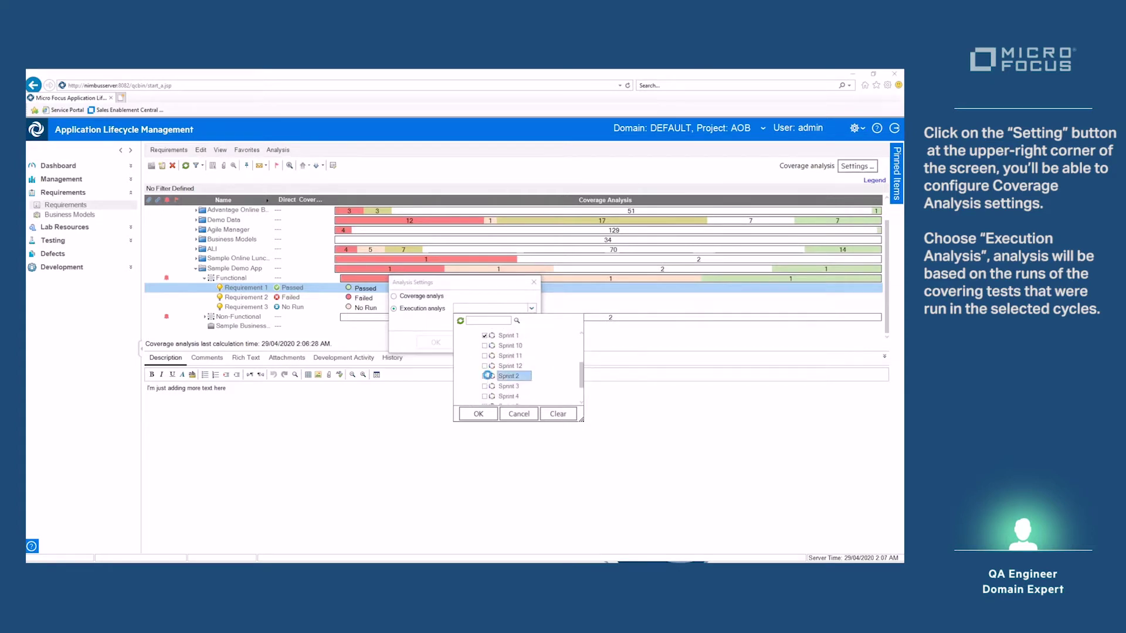
click(490, 376)
click(484, 387)
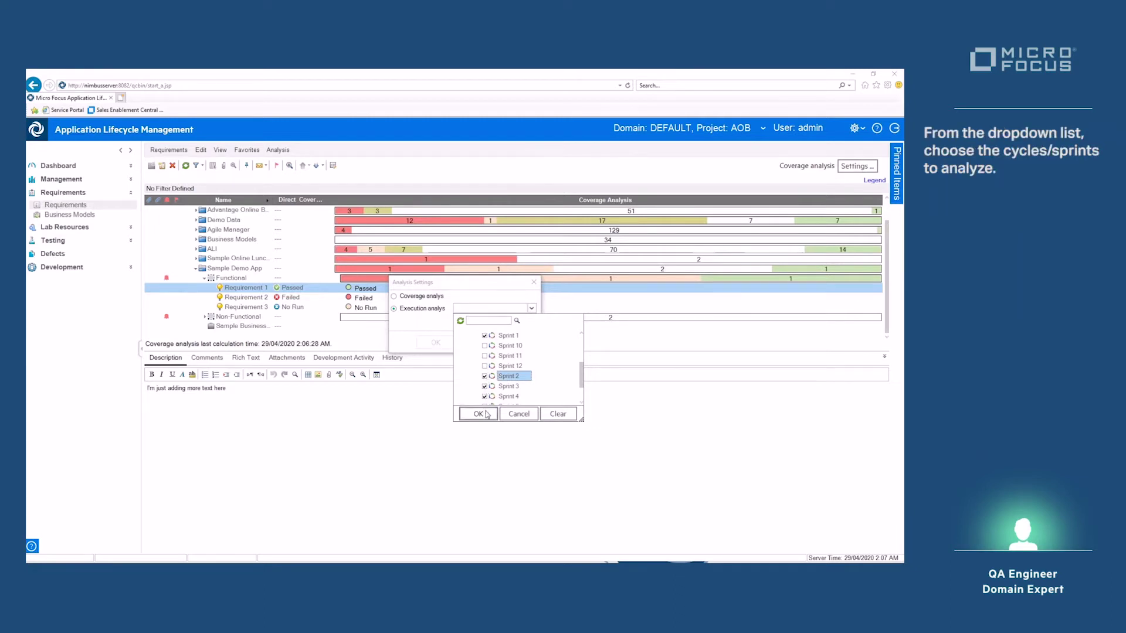
click(479, 415)
click(439, 344)
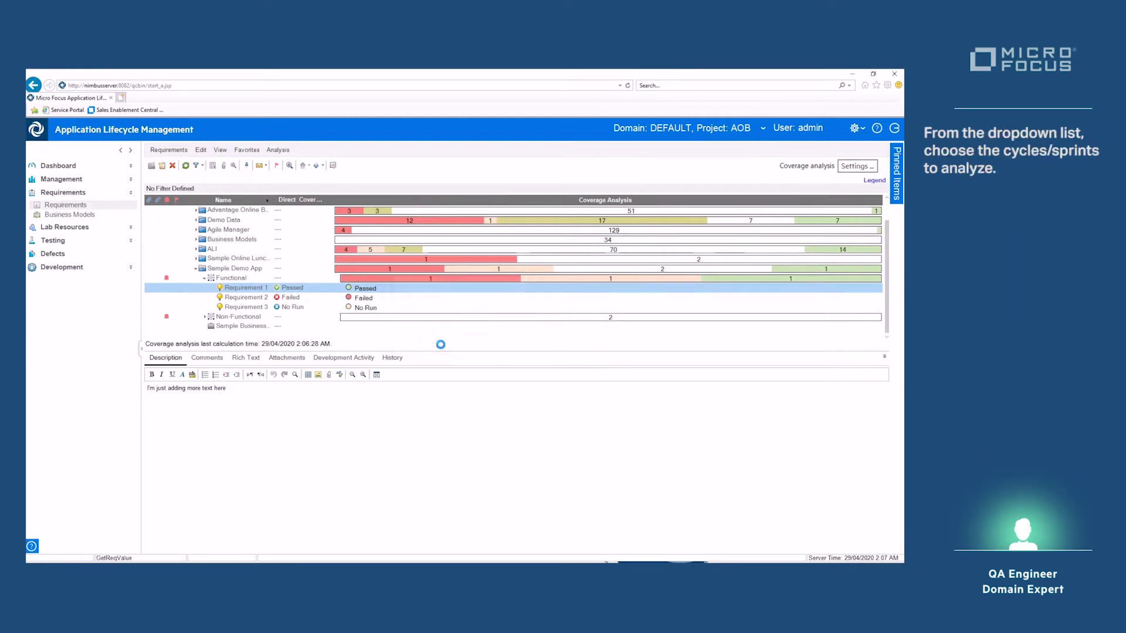
- Switch the requirements analysis setting to coverage analysis and apply it
click(858, 166)
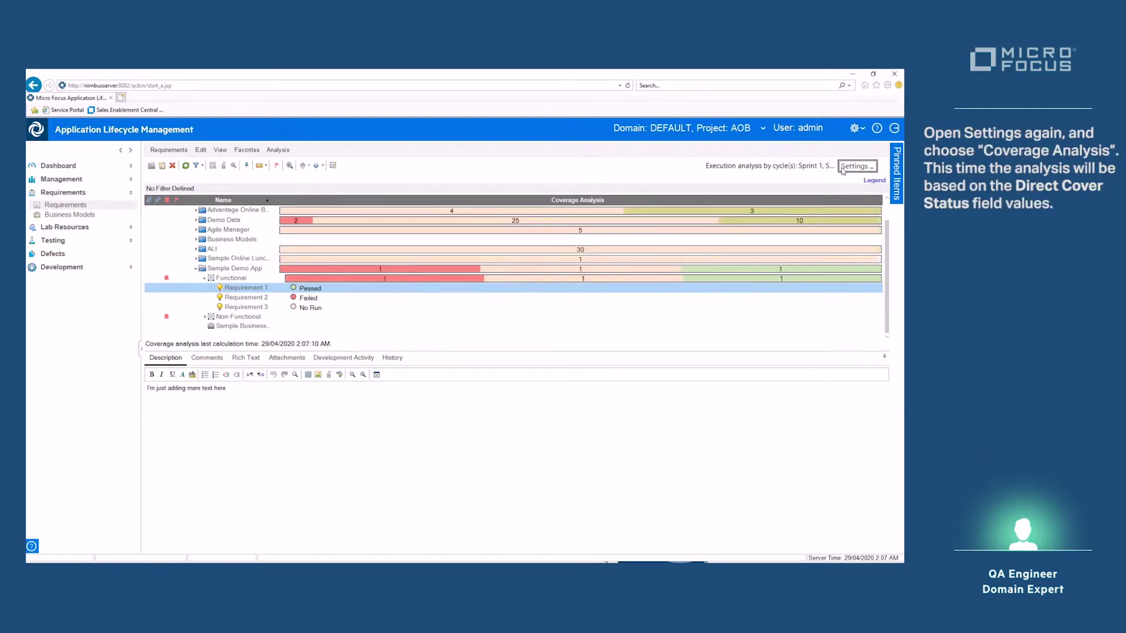
click(433, 298)
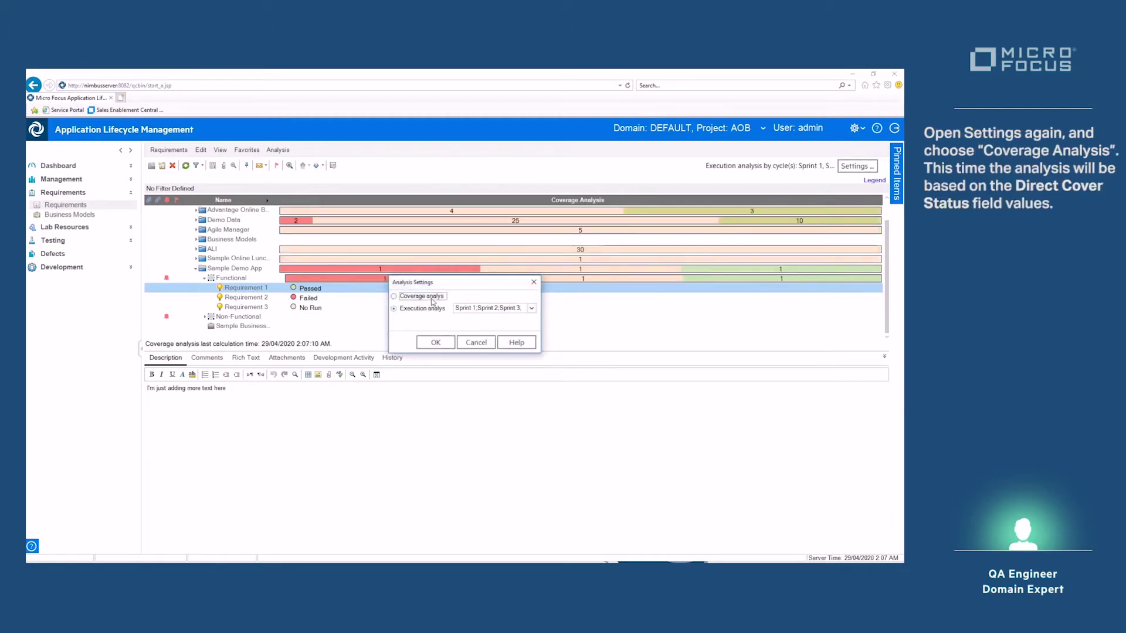
click(436, 342)
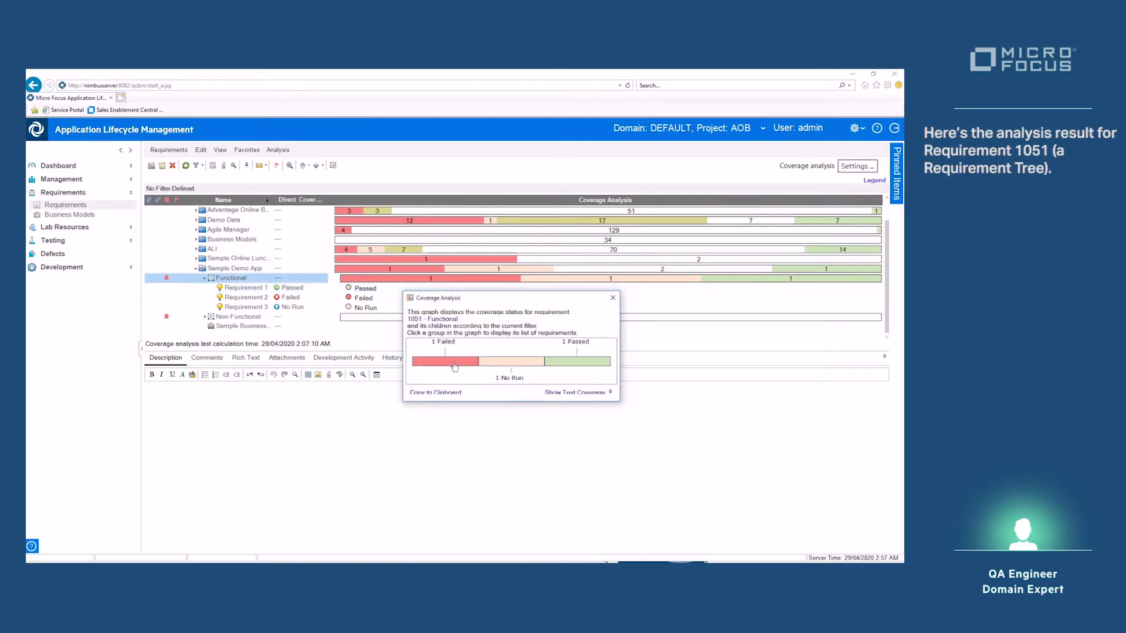
- Show the test coverage chart for the Functional group and review its requirement details
click(610, 394)
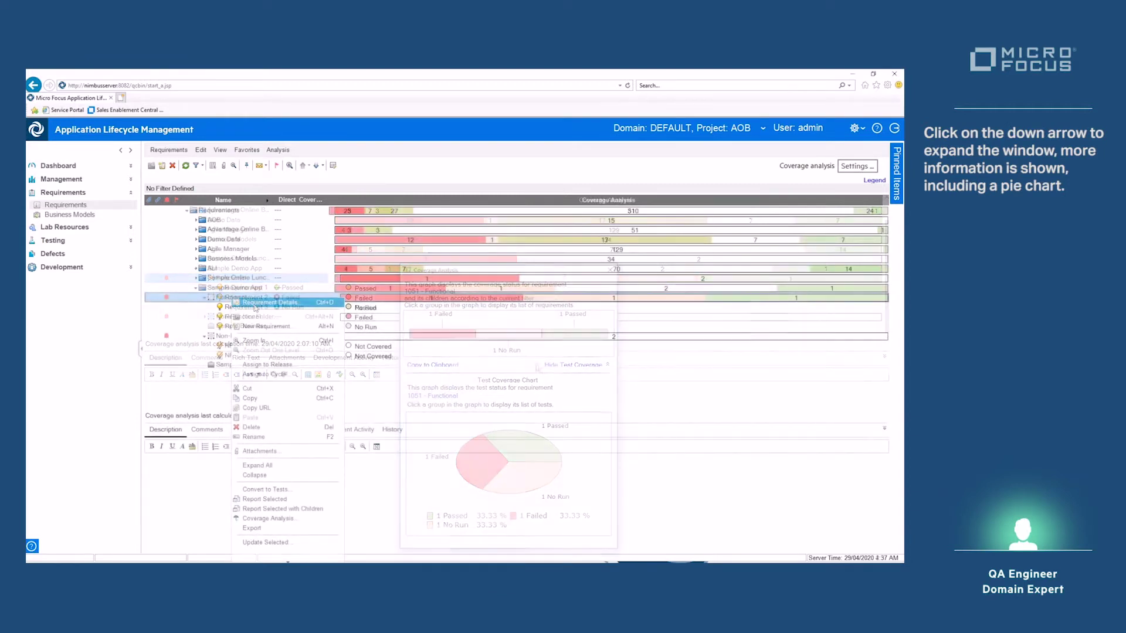
click(256, 303)
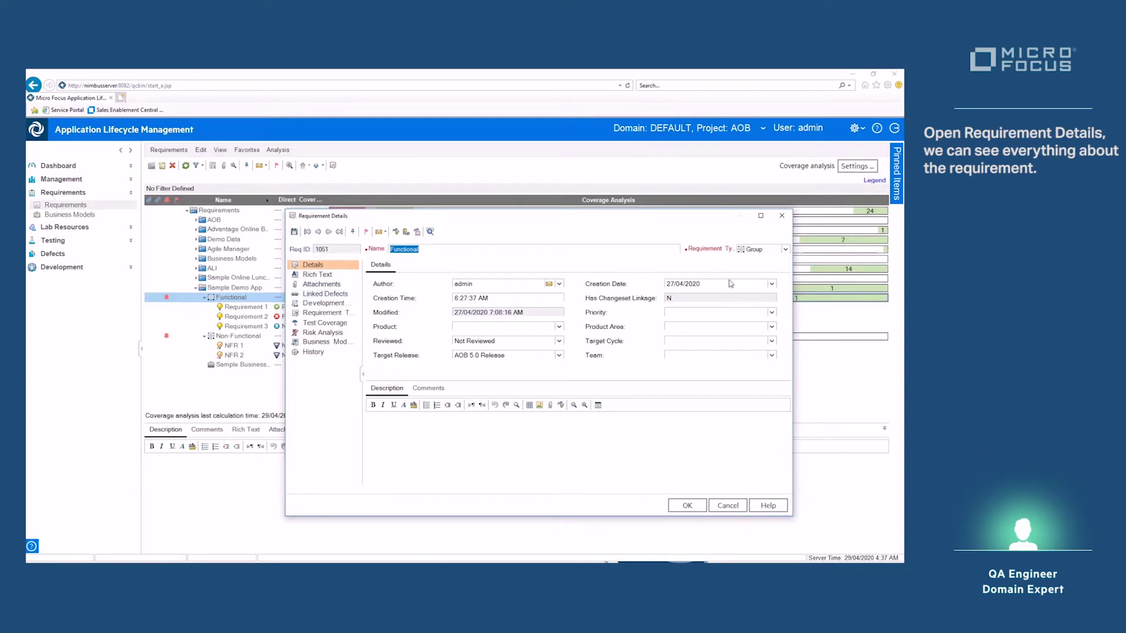
click(737, 508)
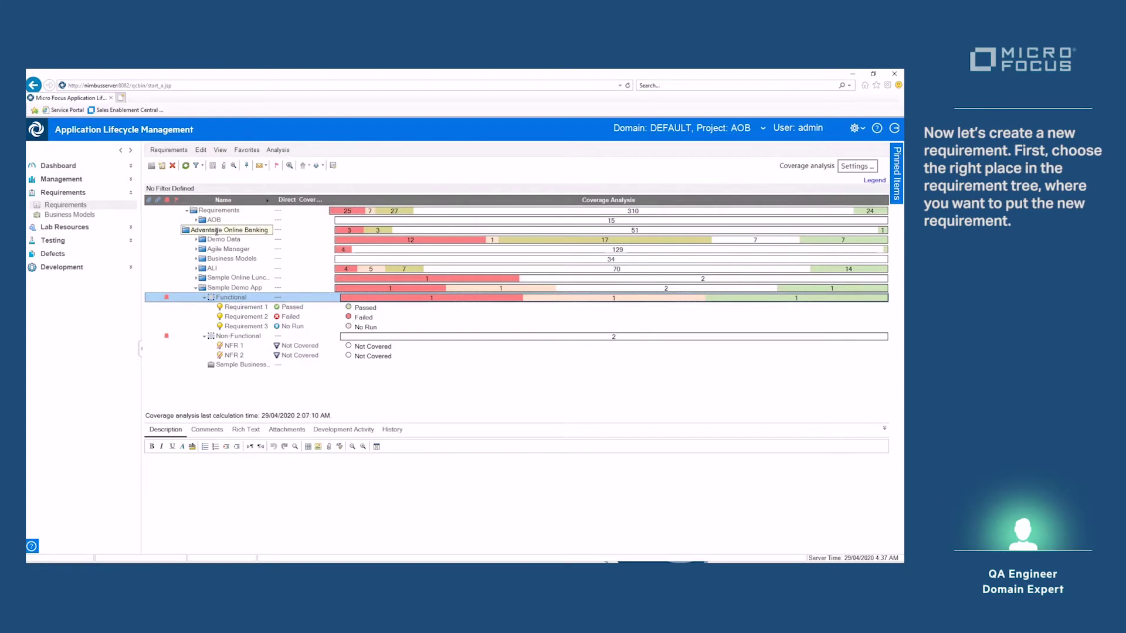
- Create Requirement 4 in the Functional group with type Functional and description "This is a new requirement", and submit it
click(162, 165)
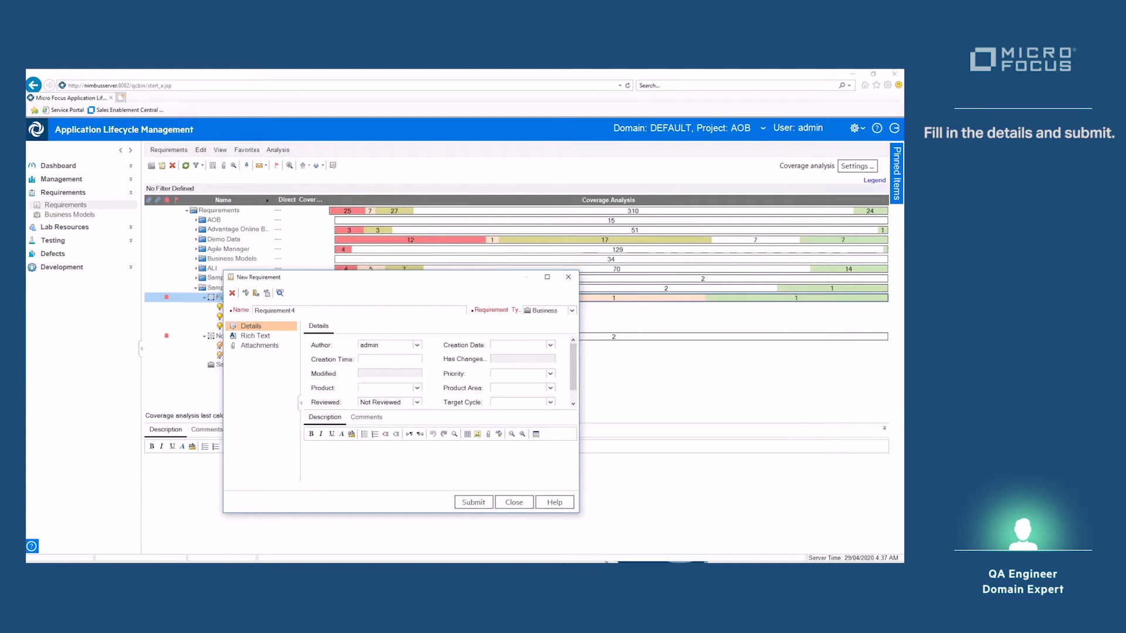
click(572, 311)
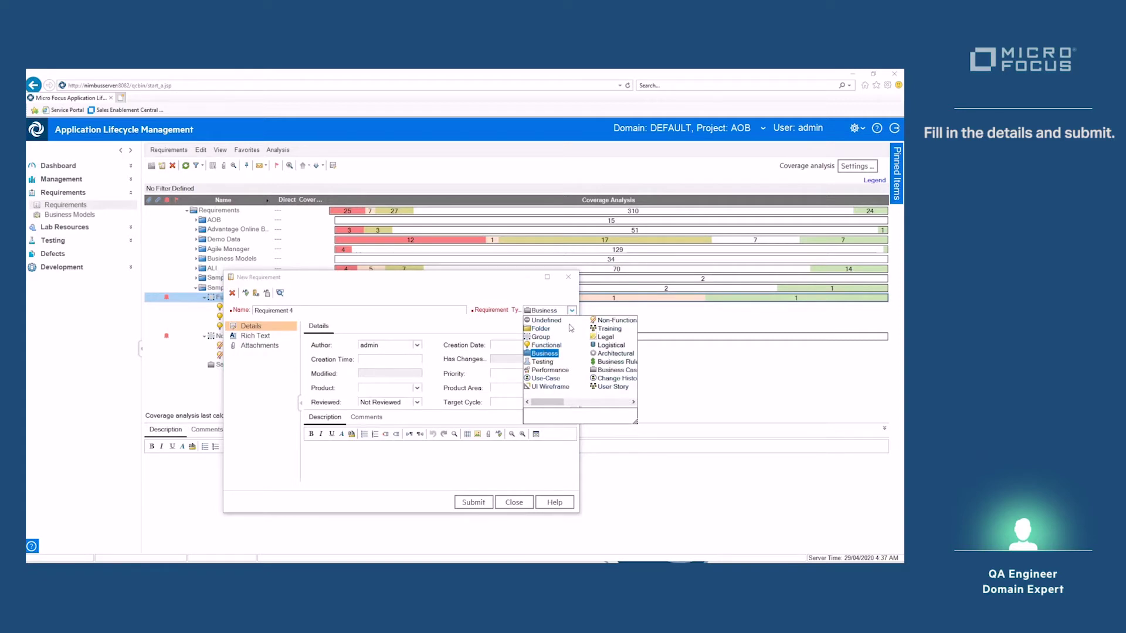
click(545, 346)
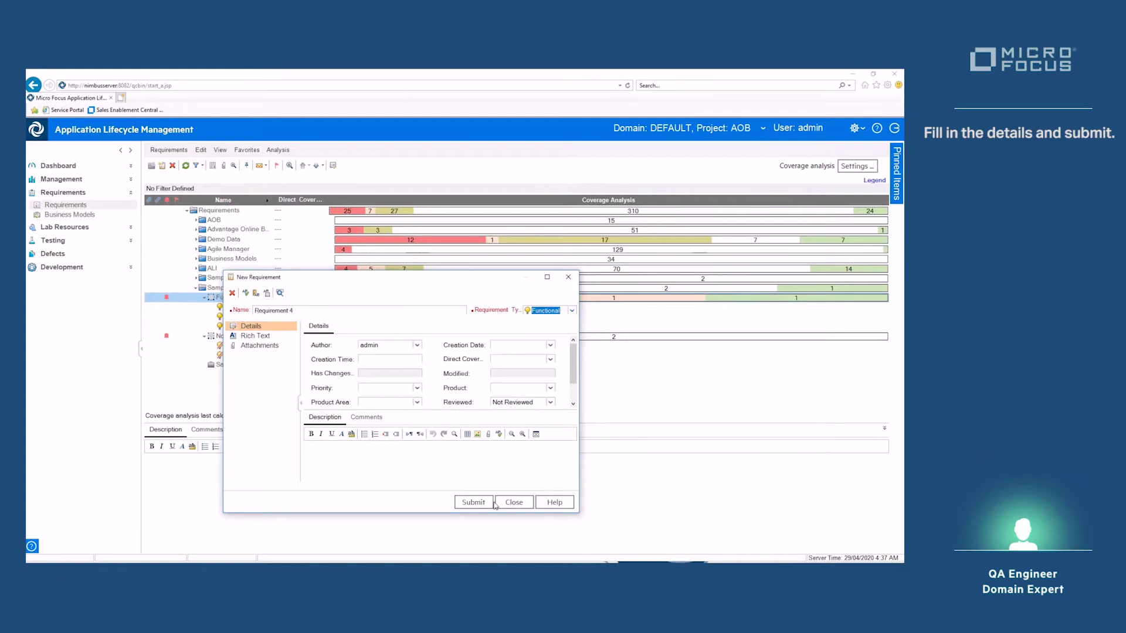
click(381, 464)
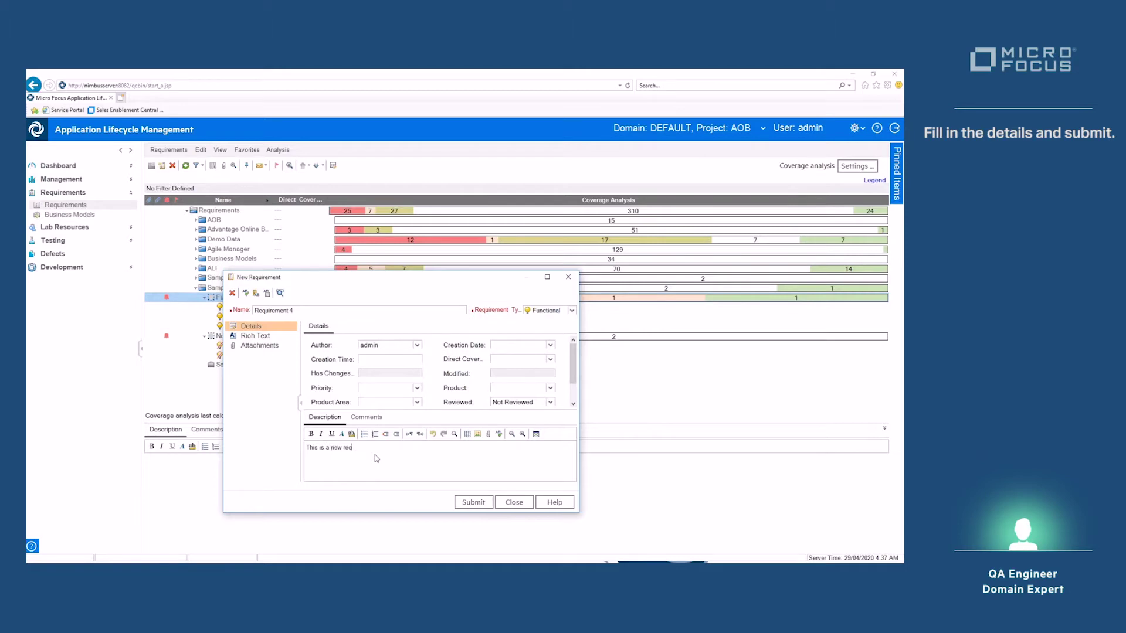
text(This is a new requirement)
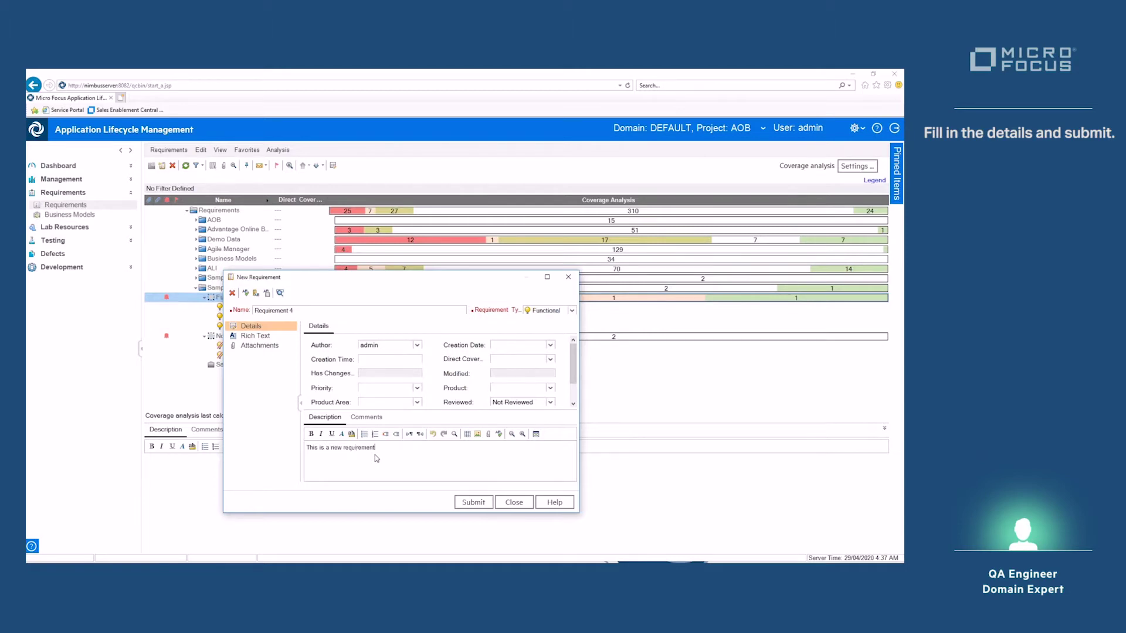
click(478, 503)
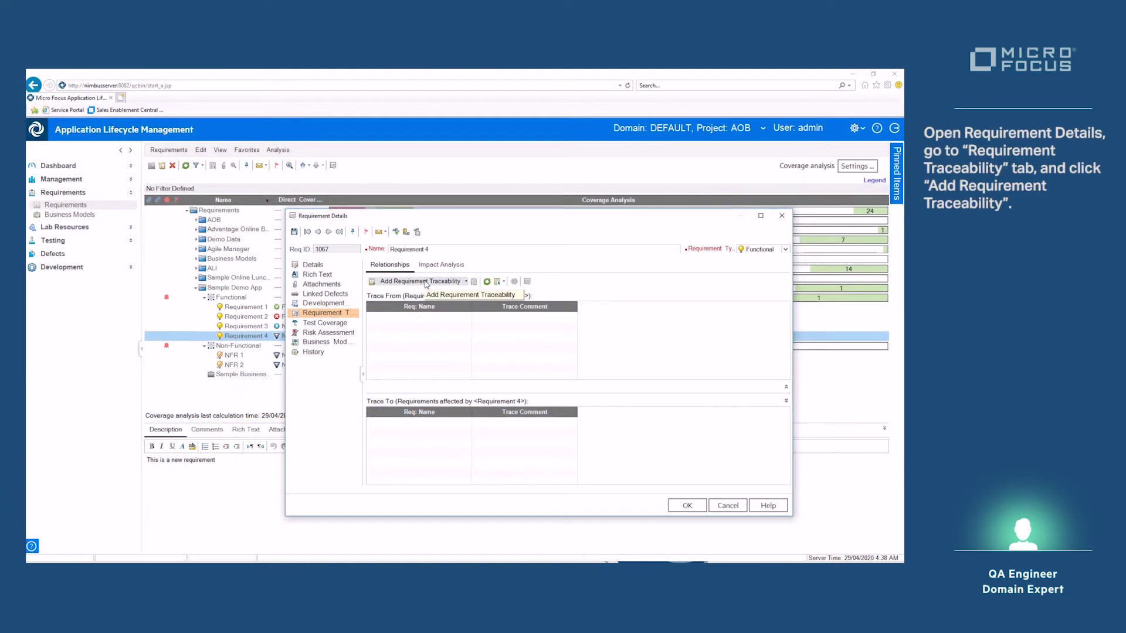
- Add Requirement 3 from Sample Demo App's Functional group as a Trace From requirement of Requirement 4
click(426, 282)
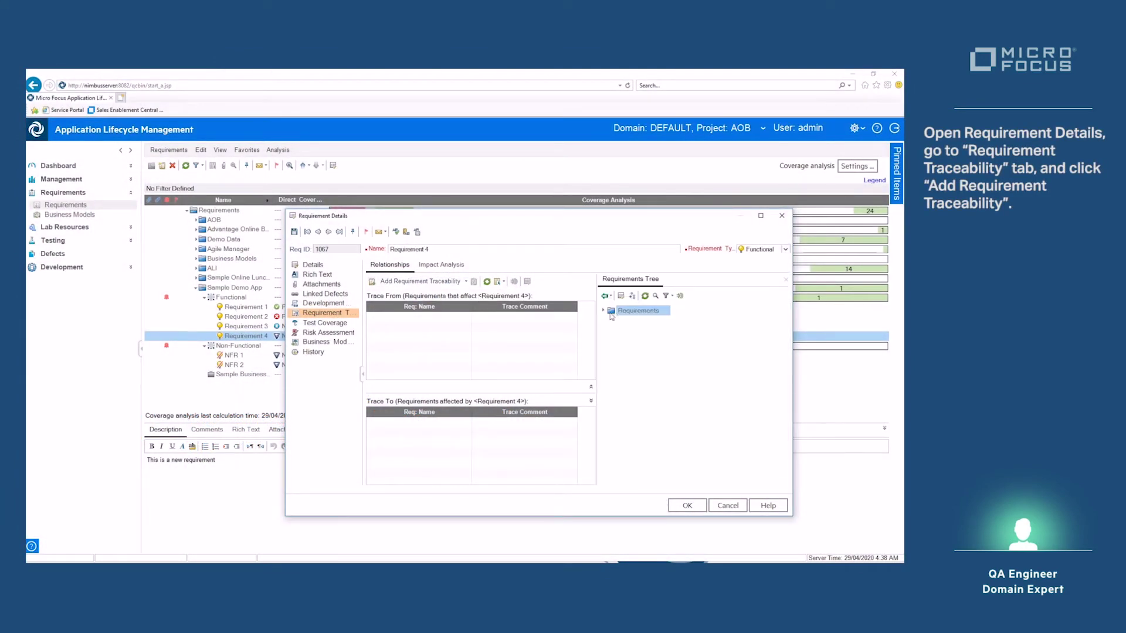
click(603, 311)
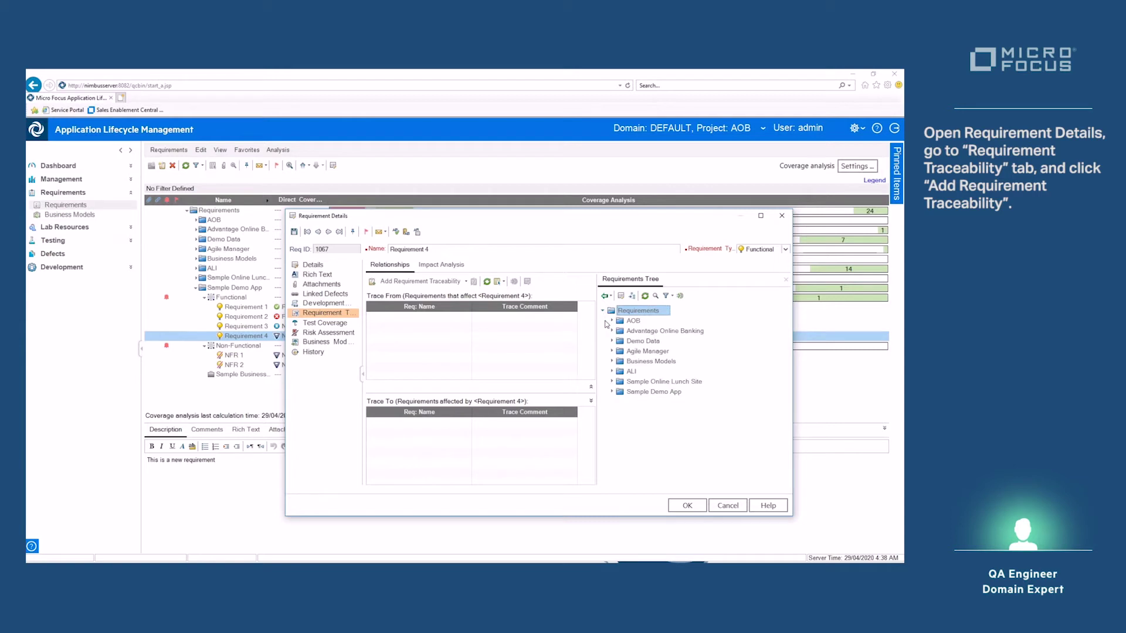
click(613, 392)
click(620, 403)
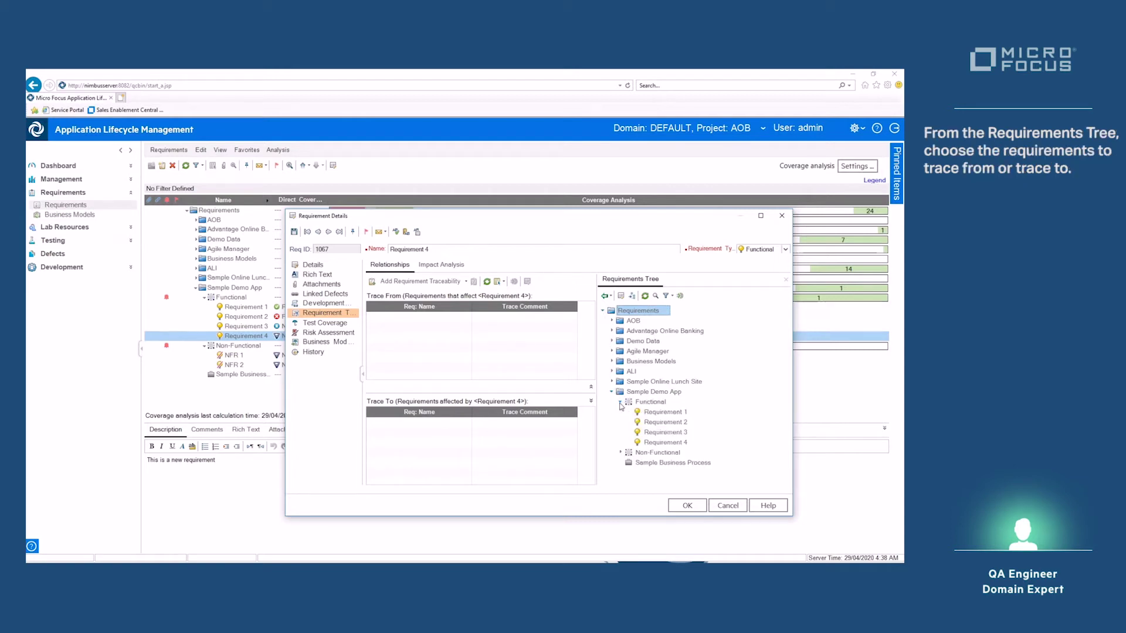
drag(654, 433, 456, 331)
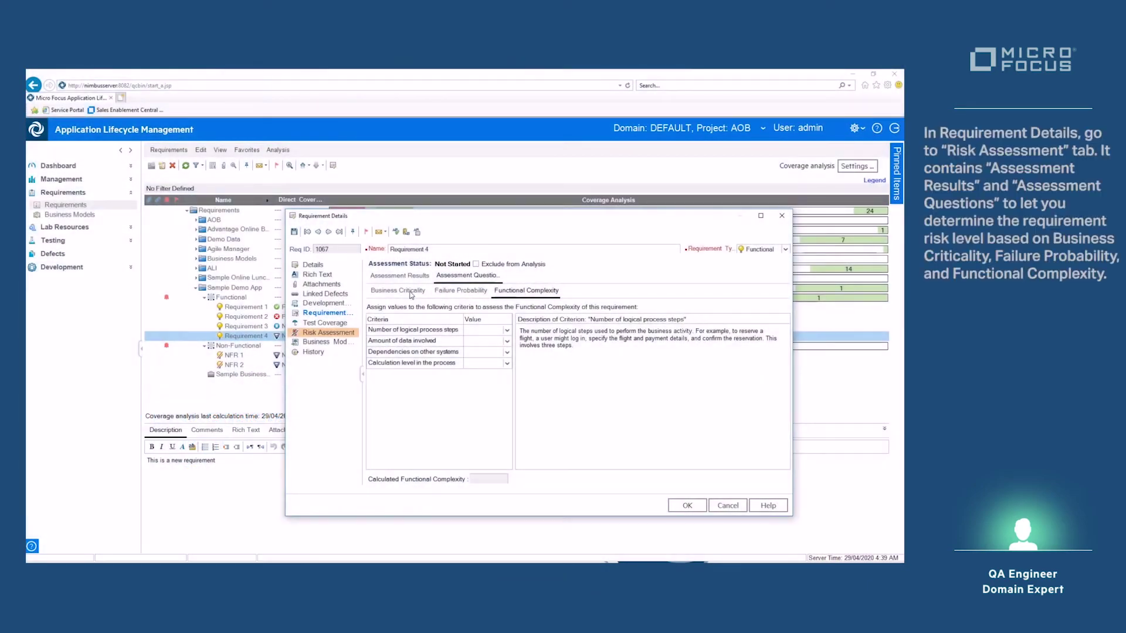
- In Requirement 4's assessment results, set the custom risk to B-Medium and assign a custom functional complexity
click(412, 277)
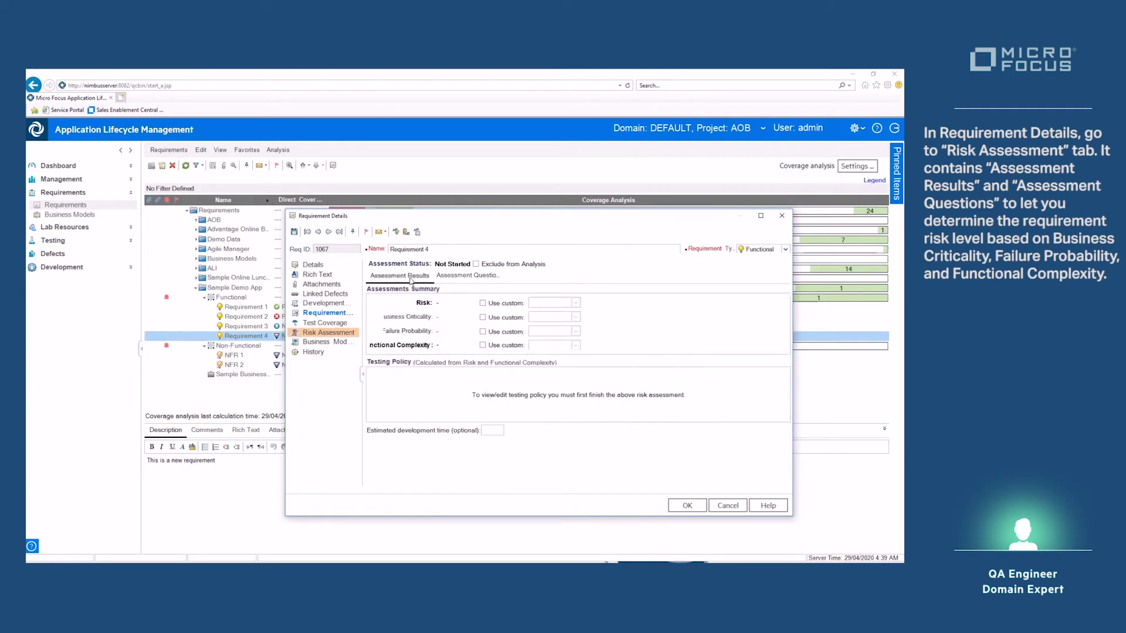
click(483, 304)
click(575, 303)
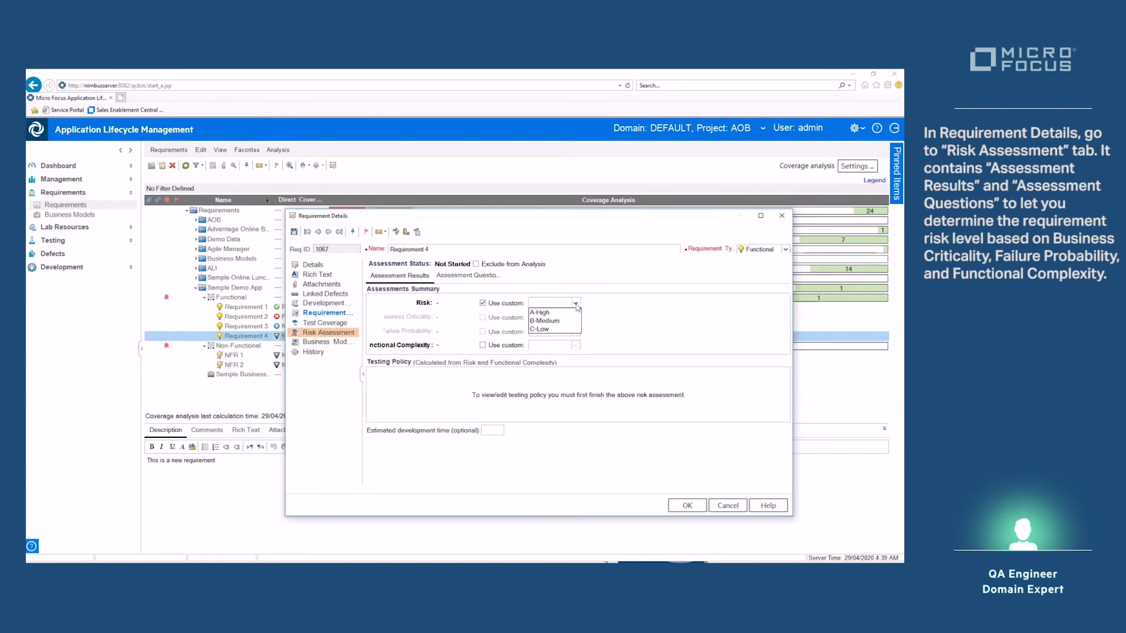
click(560, 322)
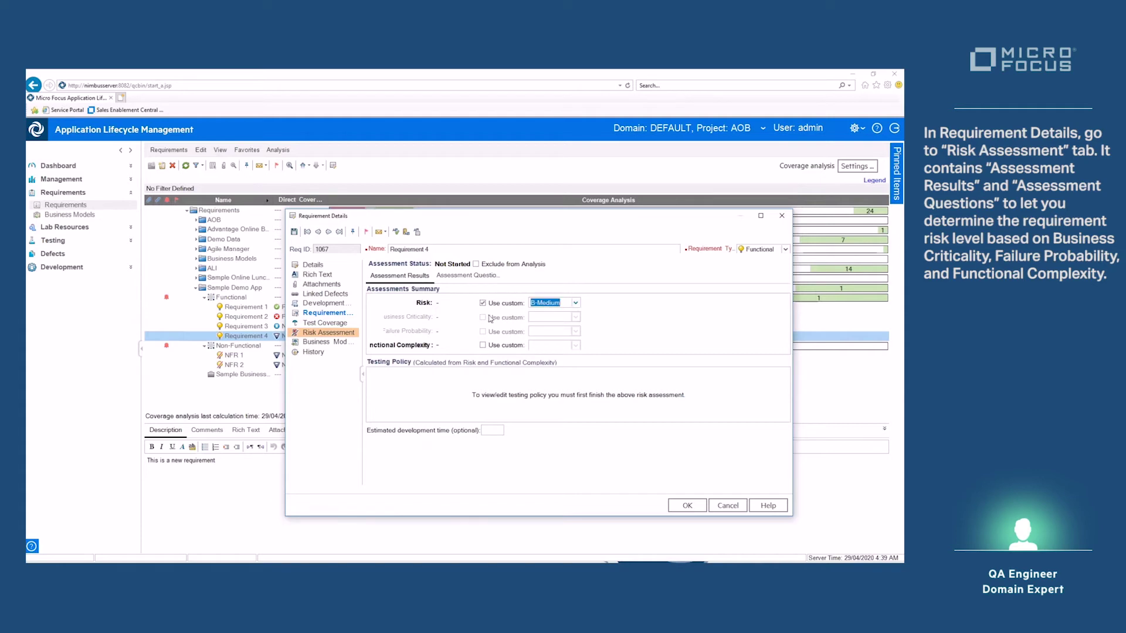
click(483, 346)
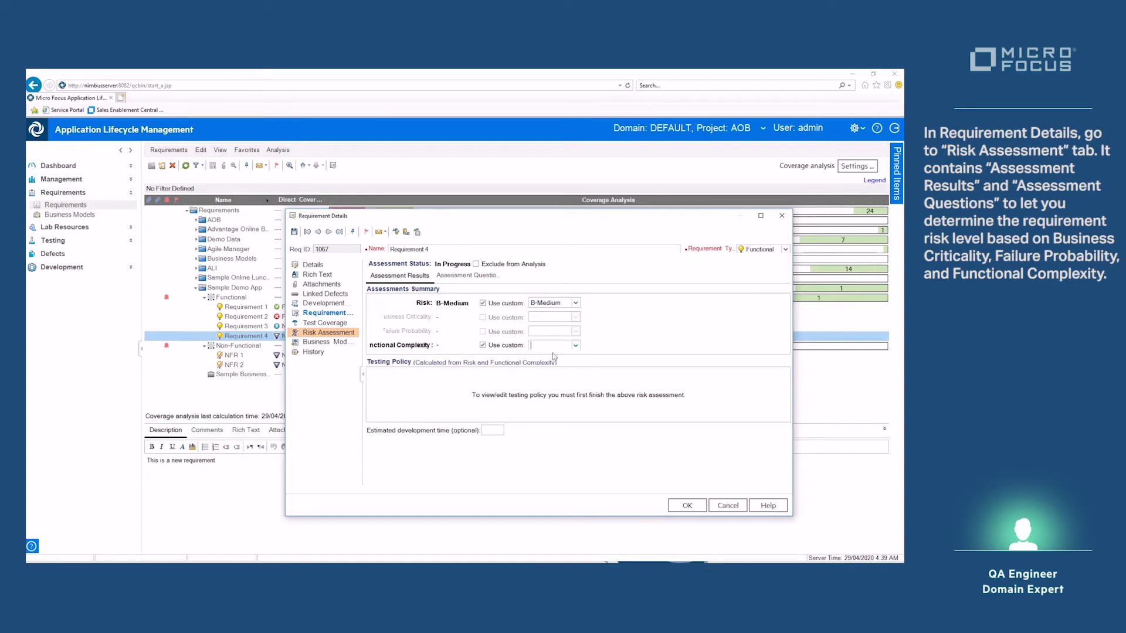
click(576, 346)
click(554, 364)
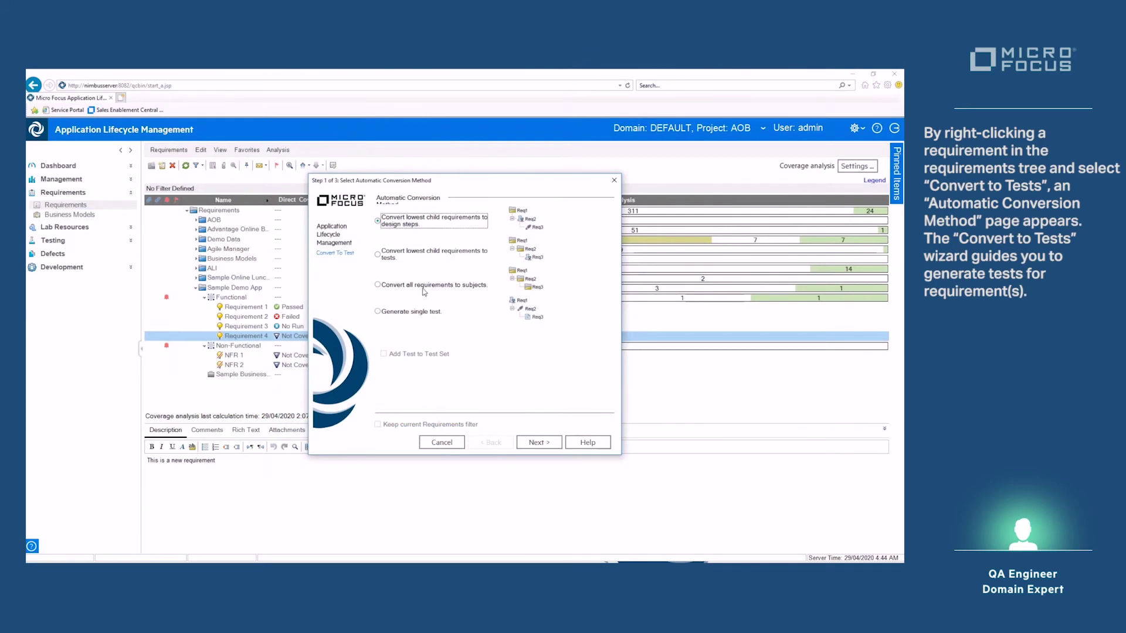
- Choose to generate a single test as the conversion method for Requirement 4 and continue the conversion
click(415, 315)
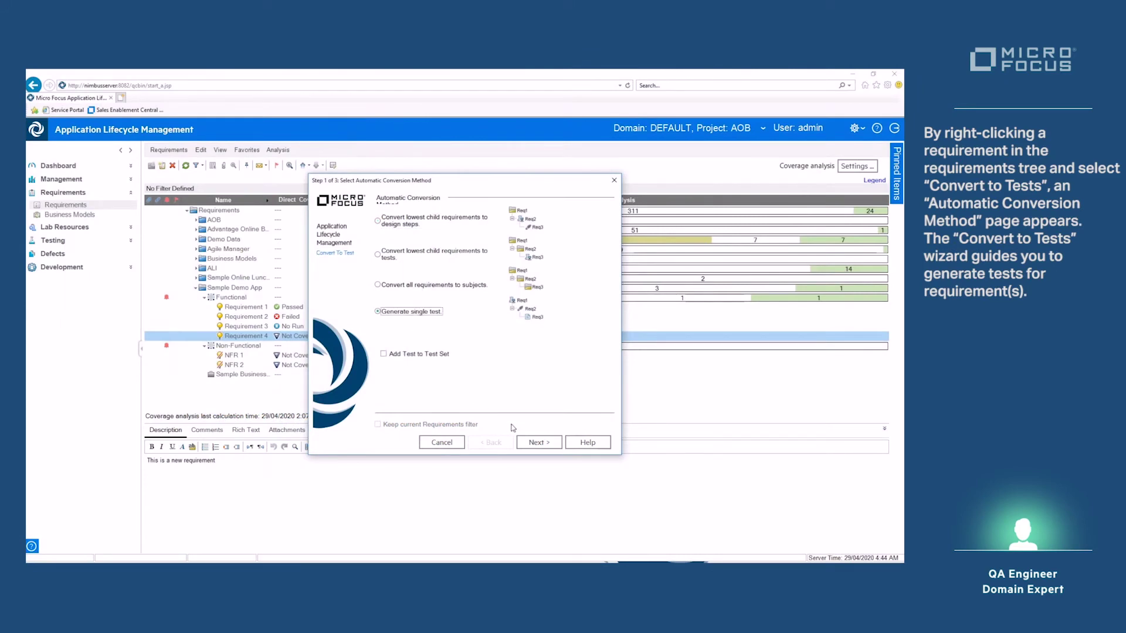
click(538, 442)
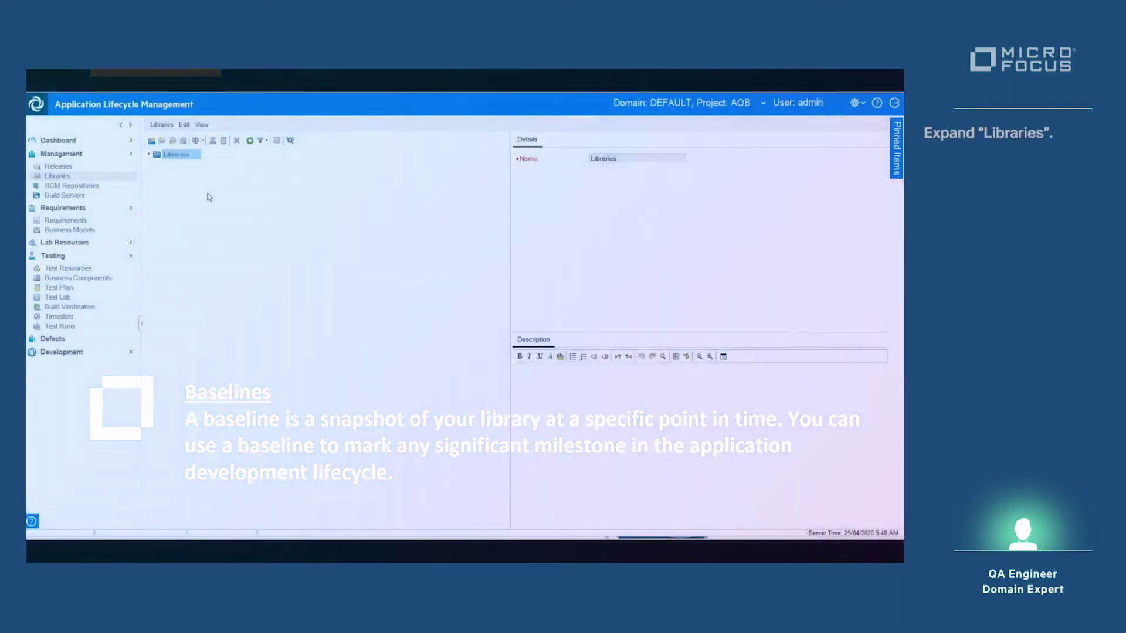
- Compare the Sample Demo App library's 27-04-2020 baseline to the current entities and examine the changes in its Functional group
click(148, 155)
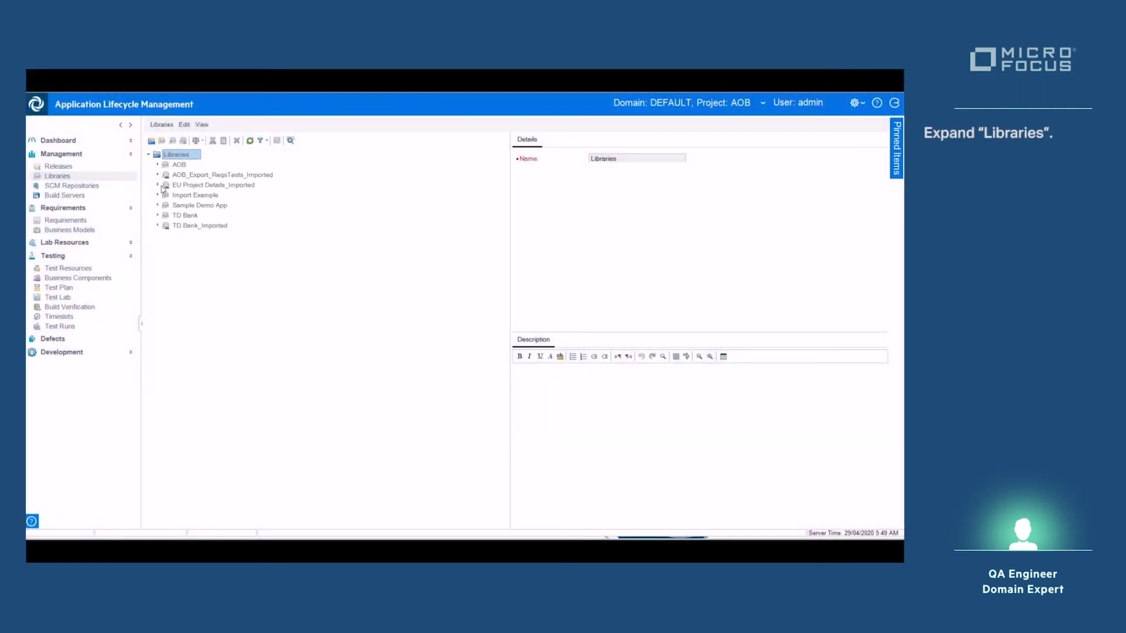
click(157, 205)
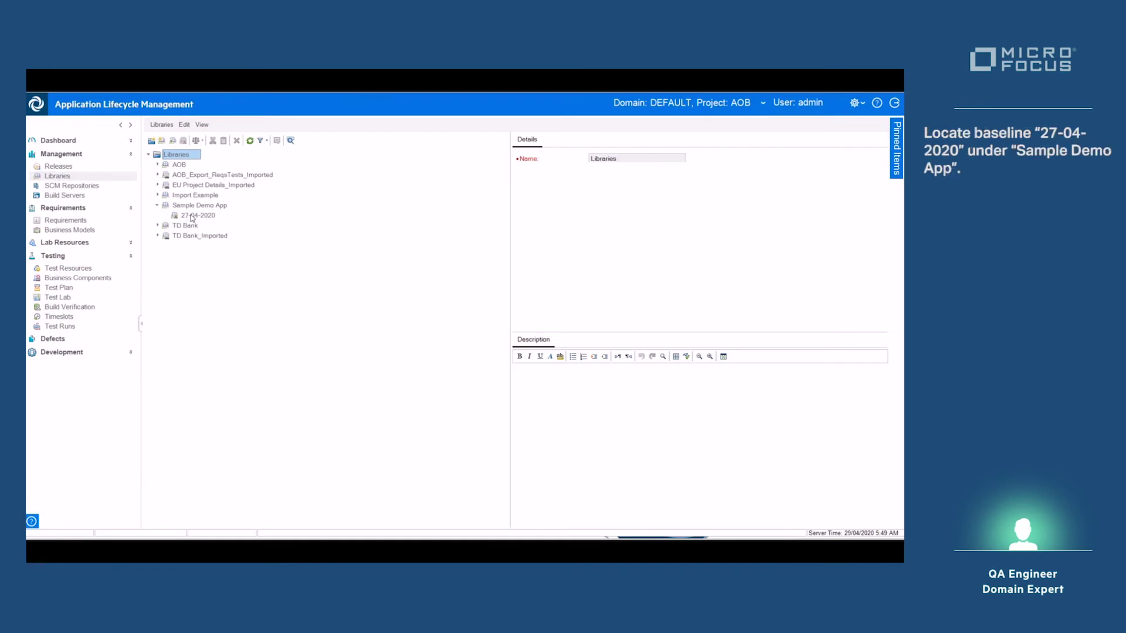
click(192, 215)
right_click(193, 216)
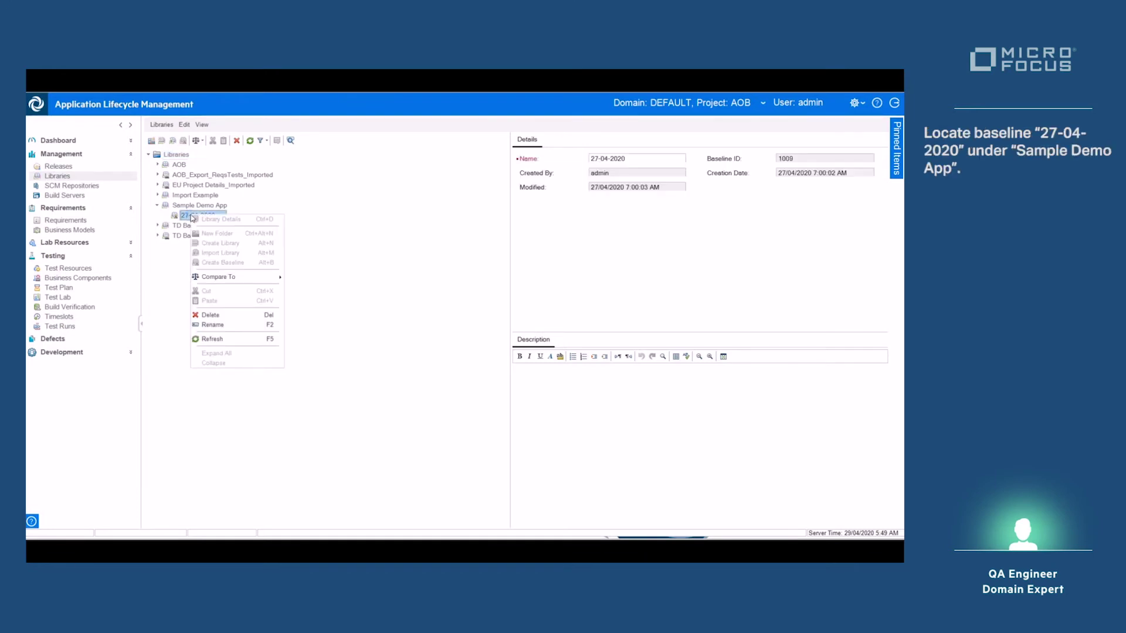
mouse_move(263, 281)
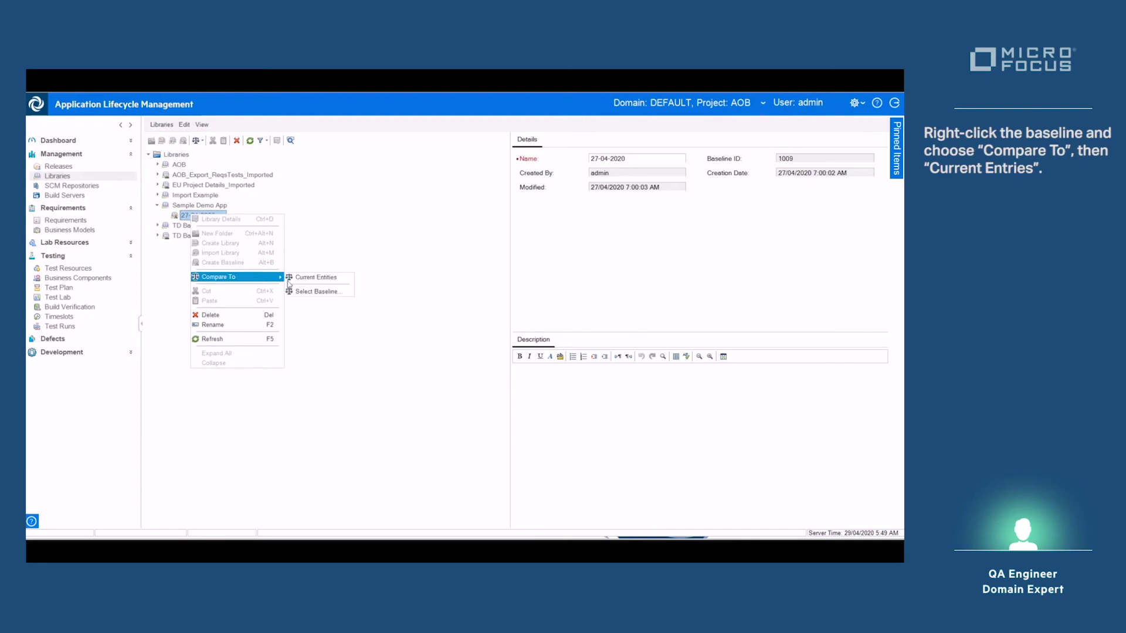
click(324, 282)
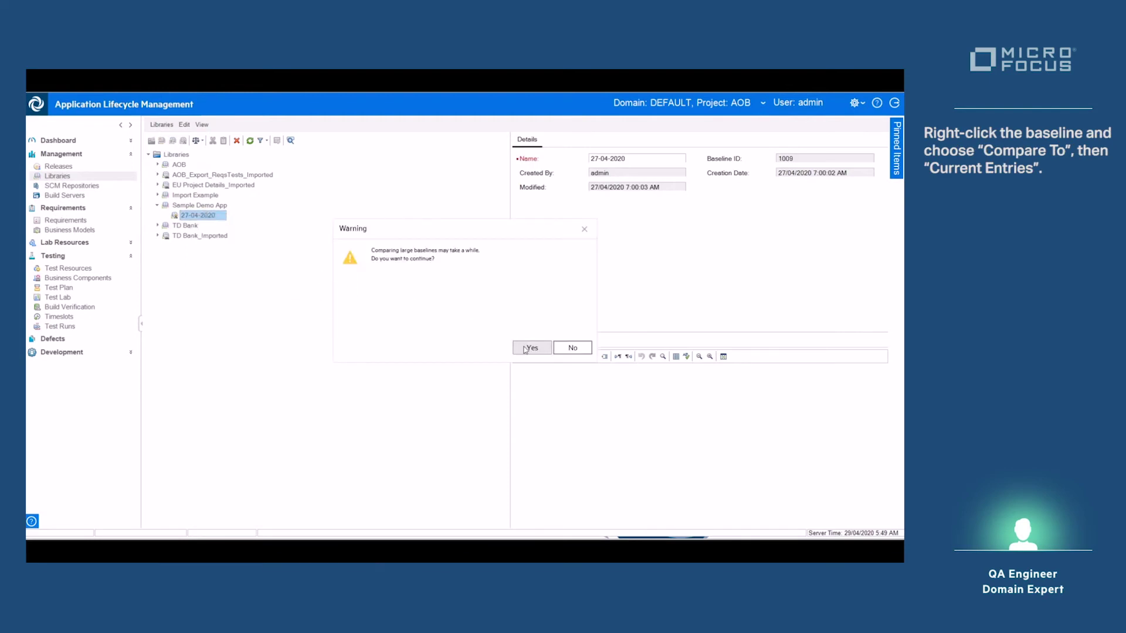
click(525, 349)
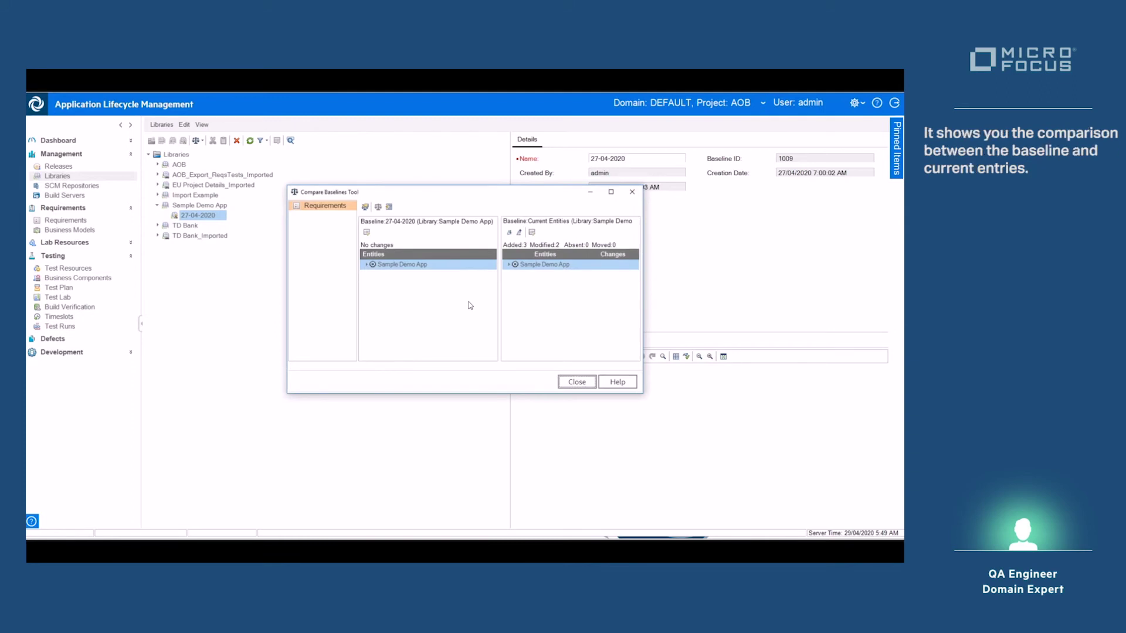
click(366, 264)
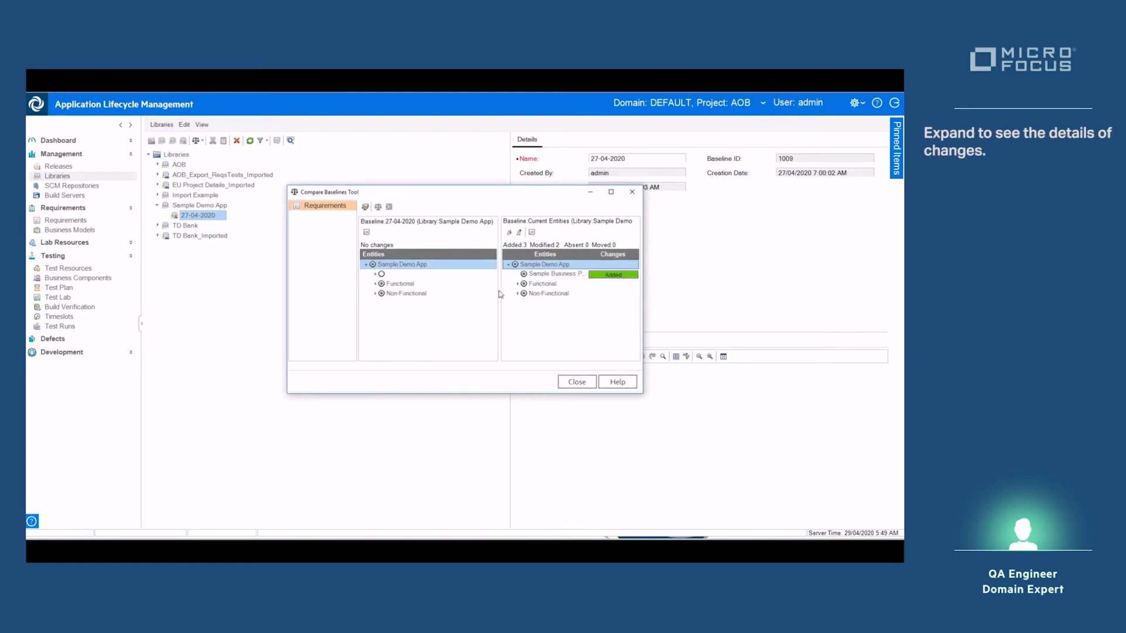
click(375, 285)
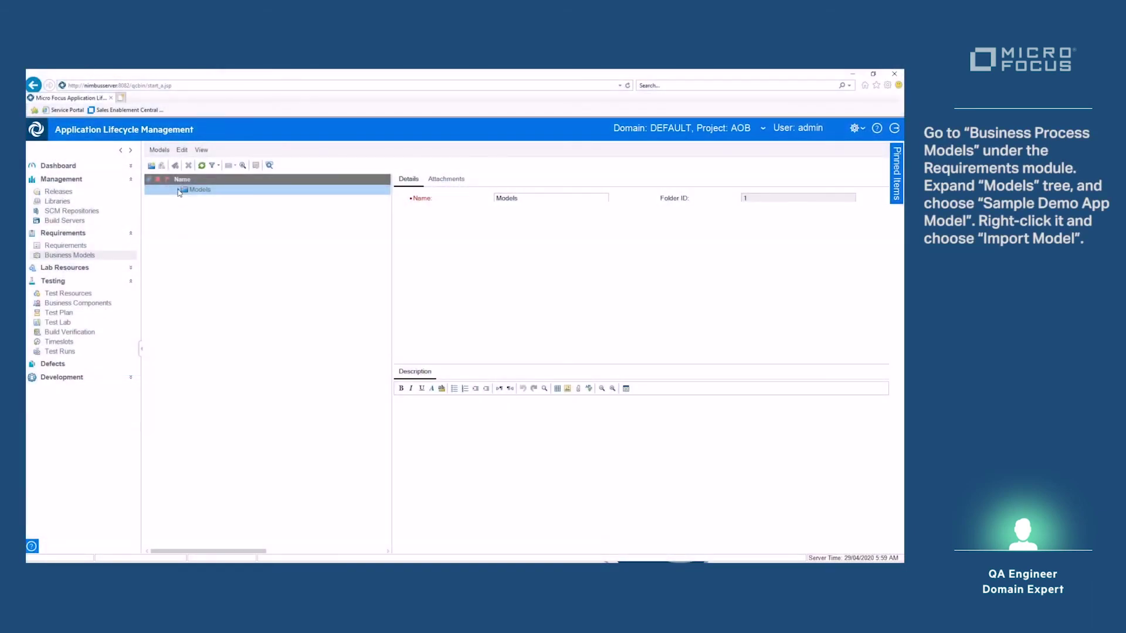
- Import the Diagram 1 model from Demo-Model.xpdl in the Training\ADM Video Challenge folder into the Sample Demo App Model folder
click(177, 190)
click(198, 209)
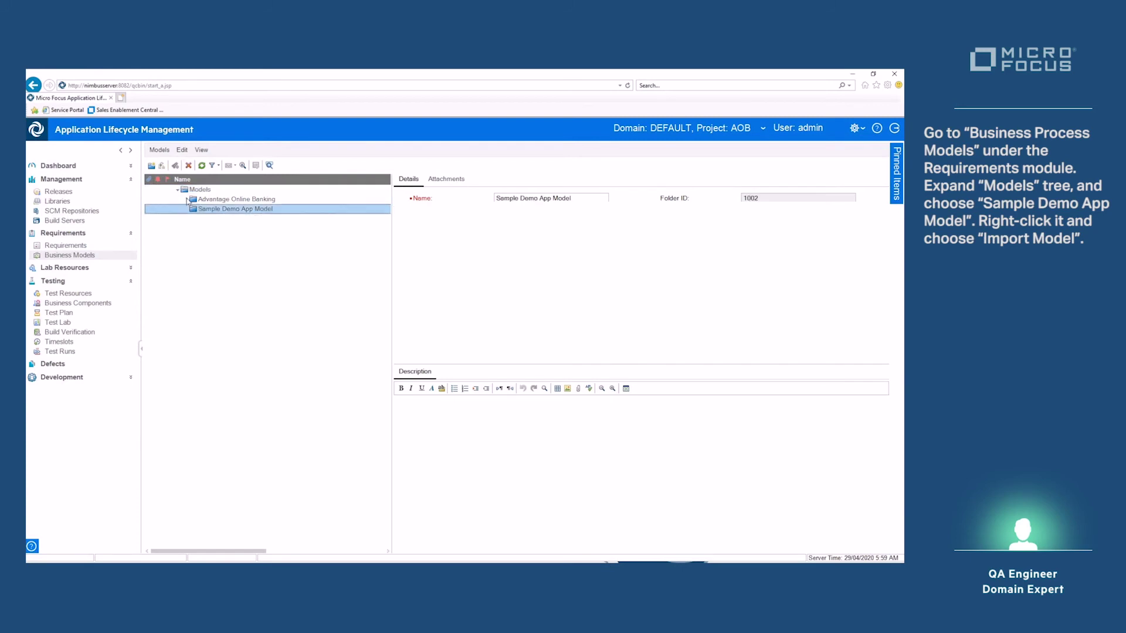
click(161, 165)
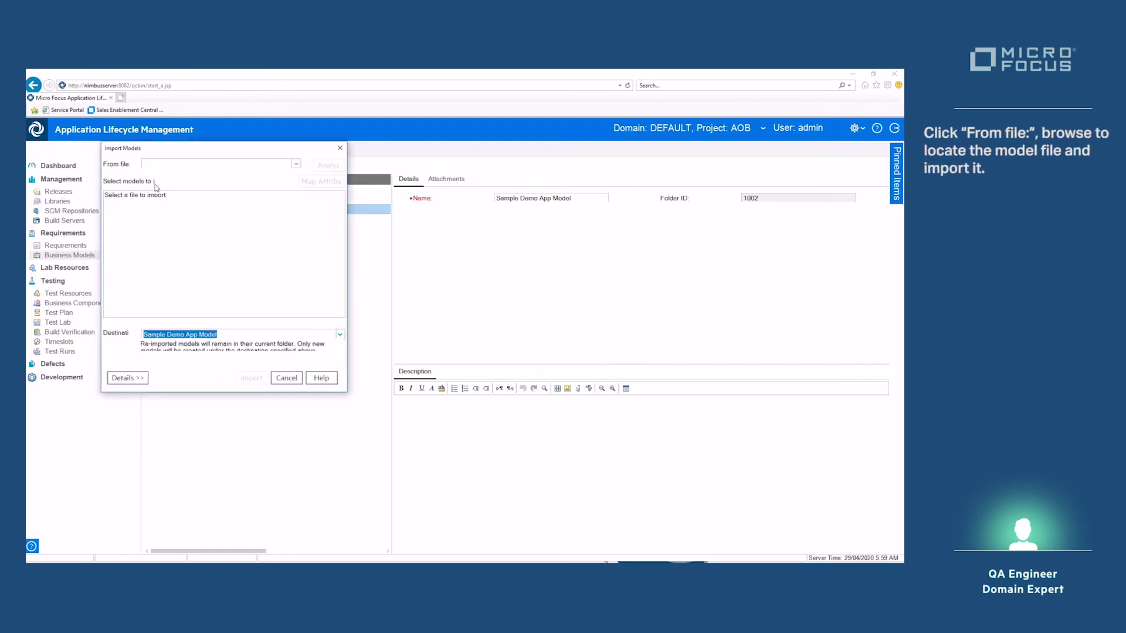
click(297, 167)
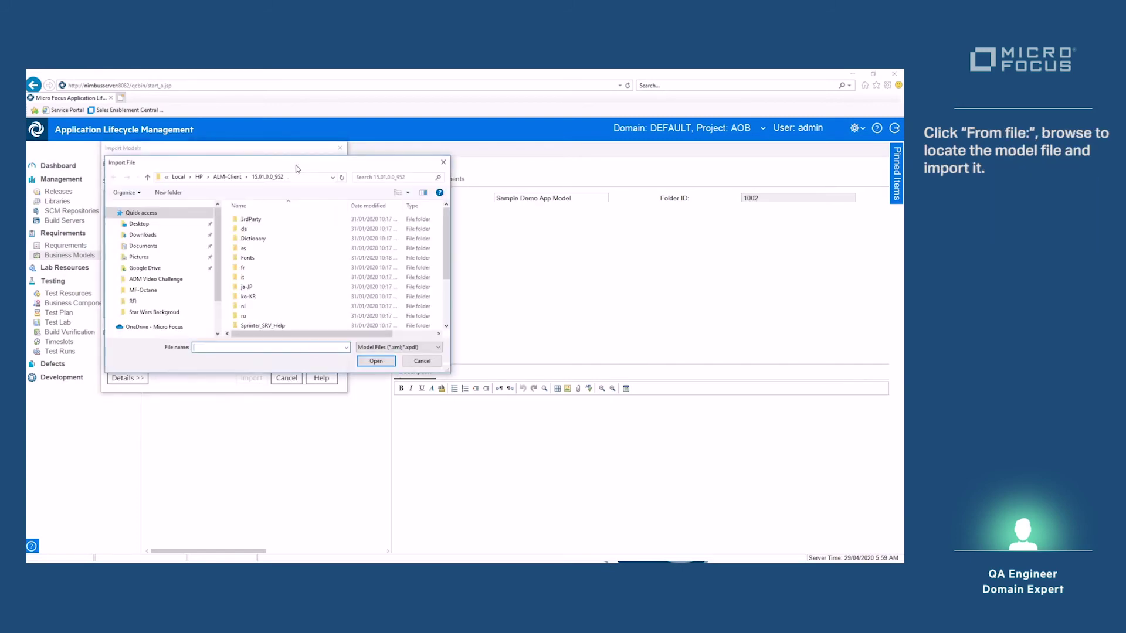
click(304, 178)
text(C:\Users\benoitl\Documents\Micro Focus\Training\ADM Video Challenge)
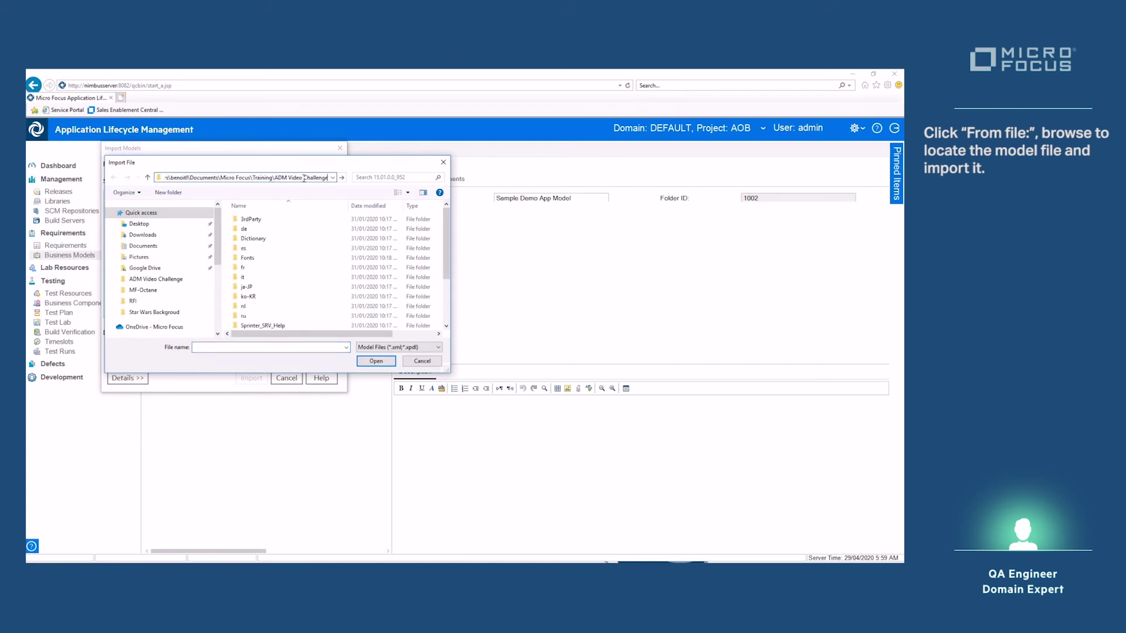
key(Return)
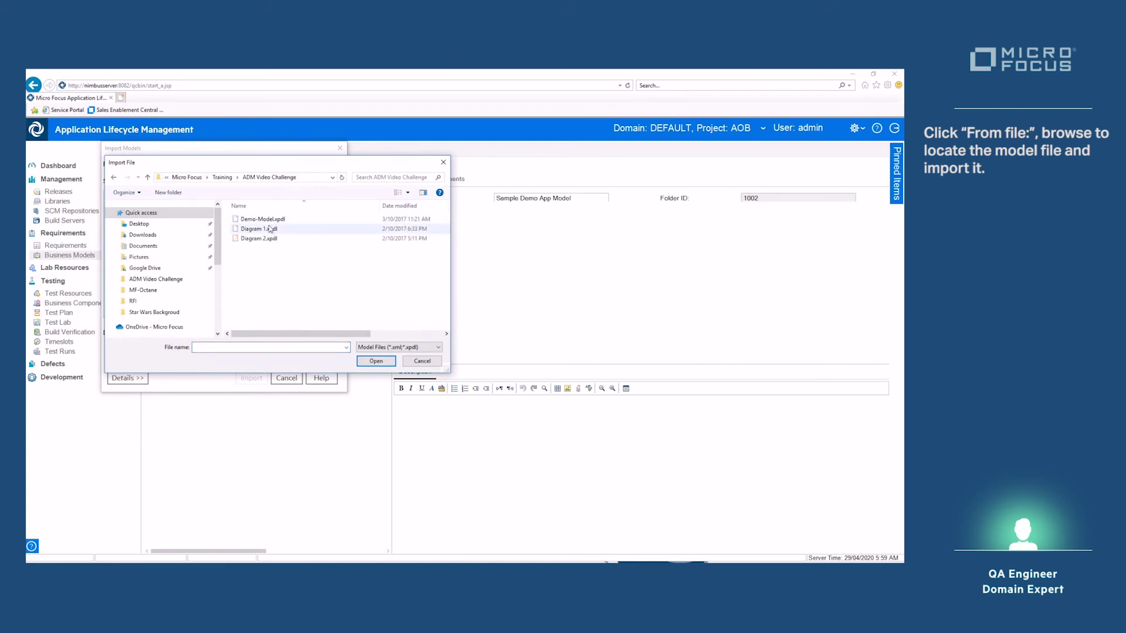
click(269, 220)
click(368, 359)
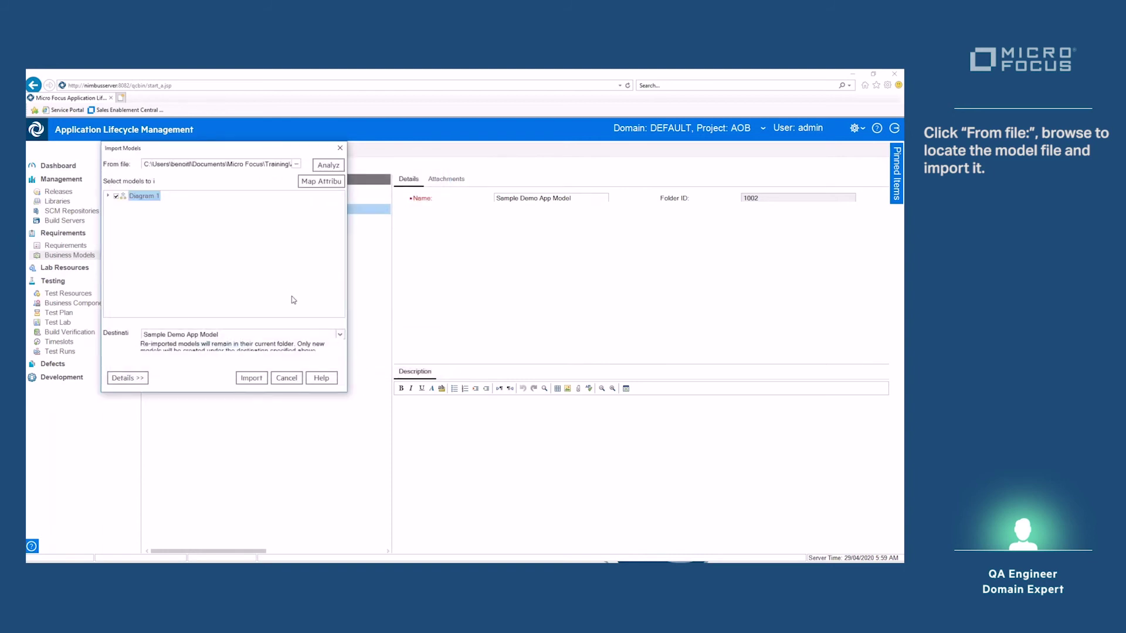
click(251, 378)
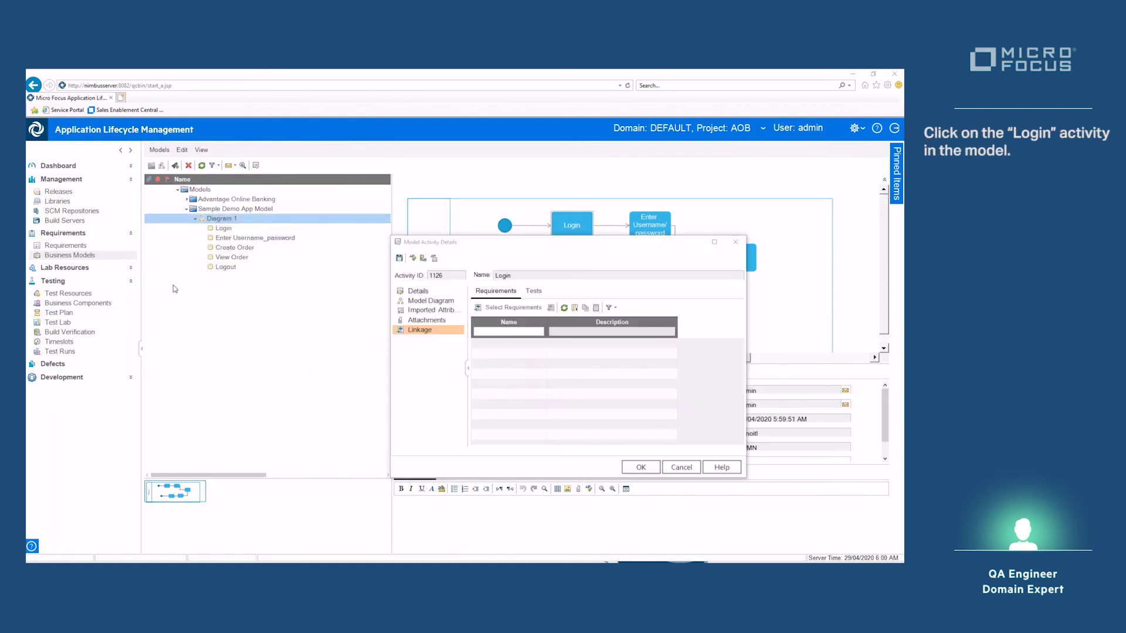
- For the Login activity's requirement linkage, select the first requirement in Sample Demo App's Functional group and enlarge the activity details window
click(507, 308)
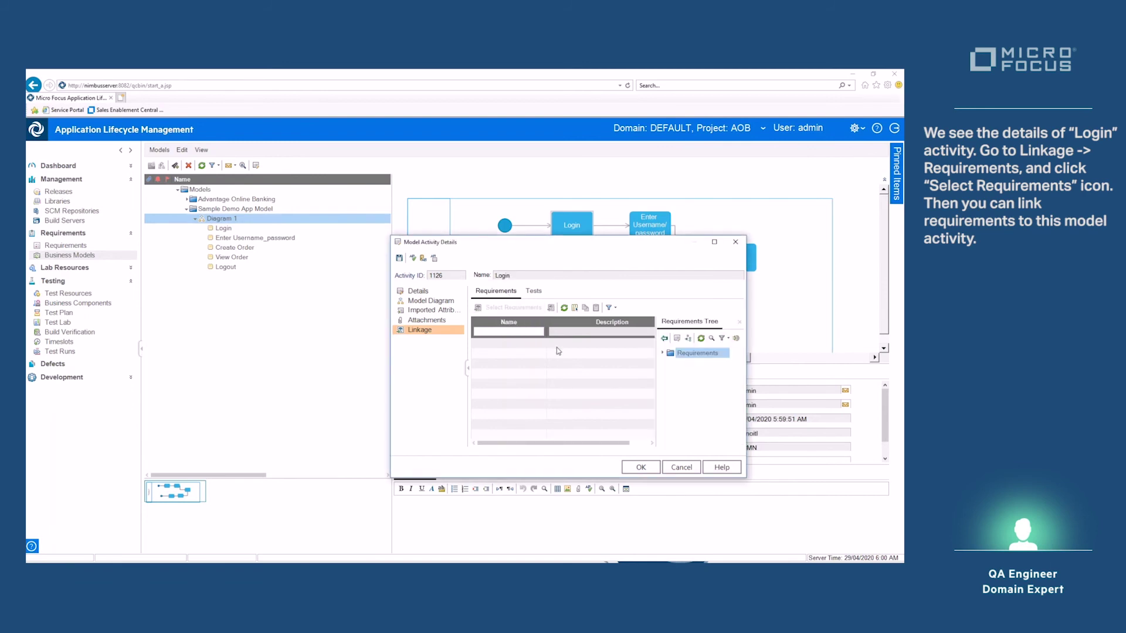
click(663, 354)
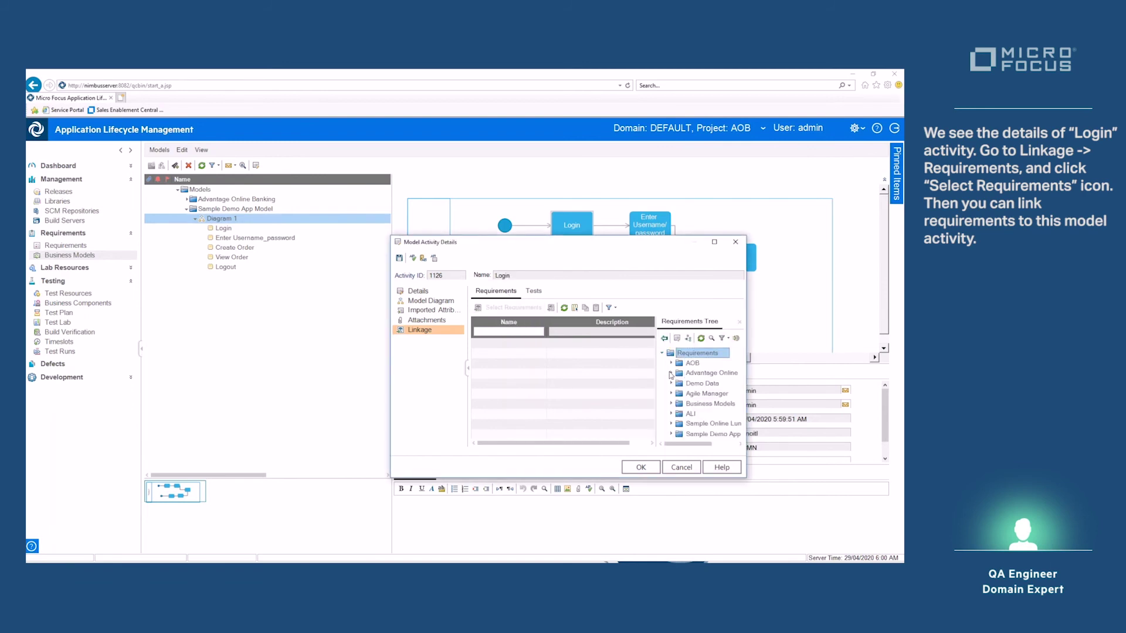
click(671, 434)
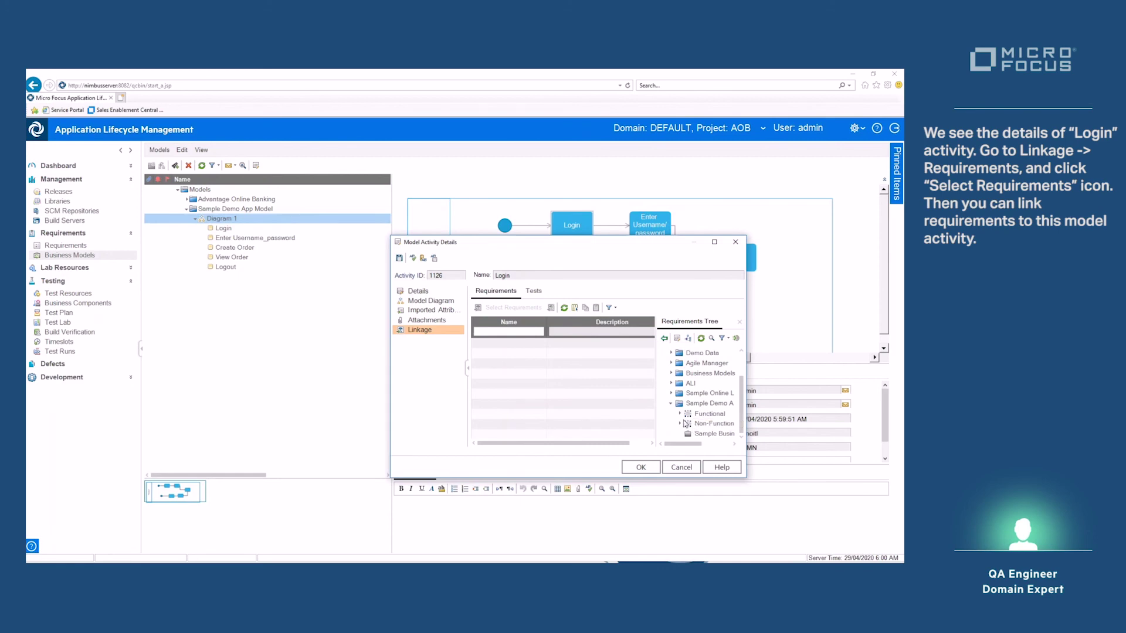
click(680, 413)
click(719, 424)
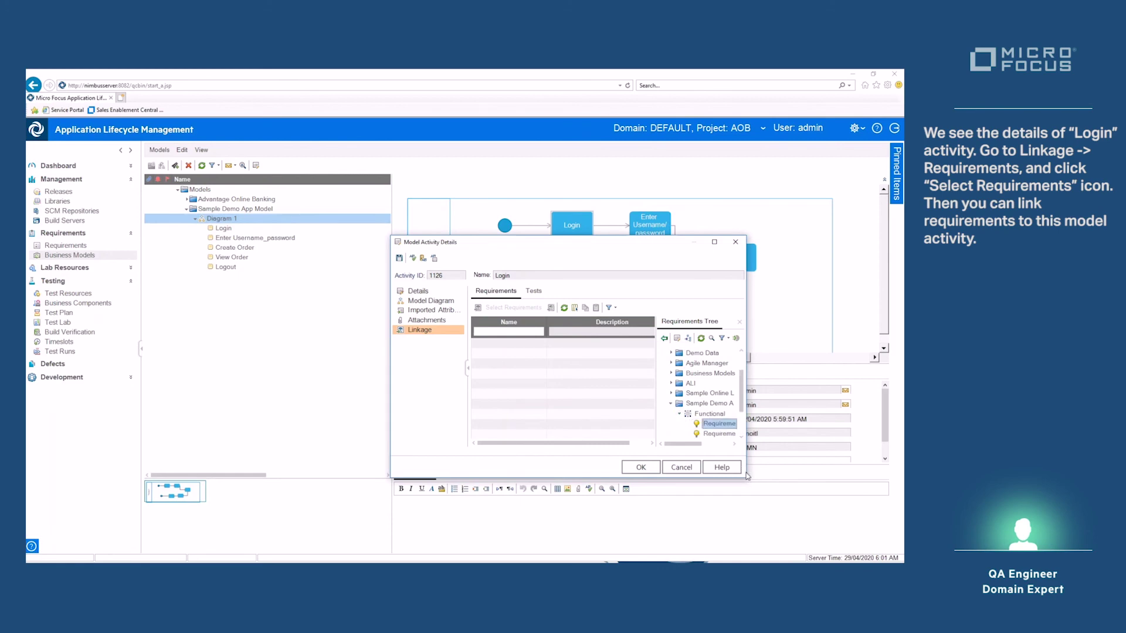
drag(747, 477, 861, 515)
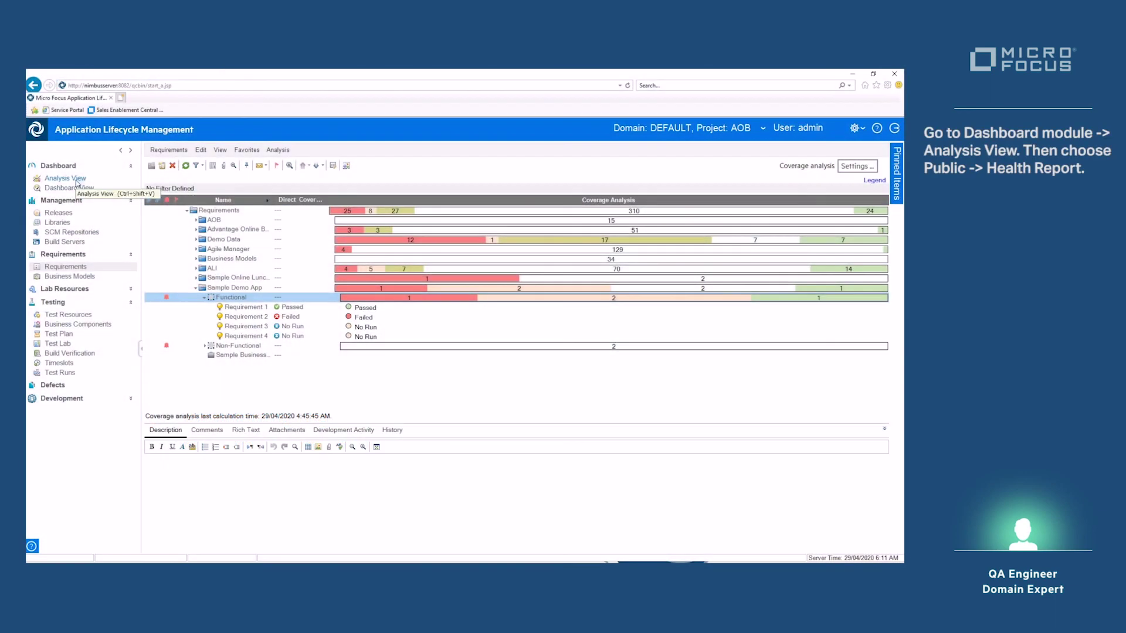
- Display the Requirement Coverage chart from the public Health Report folder in the Analysis View
click(76, 179)
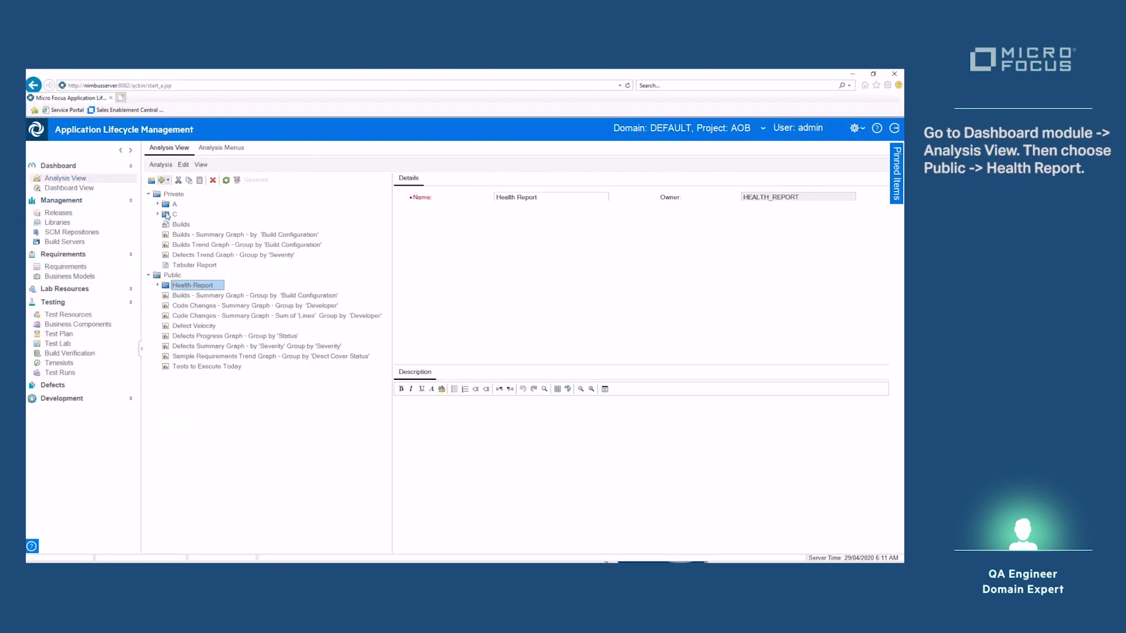
click(158, 285)
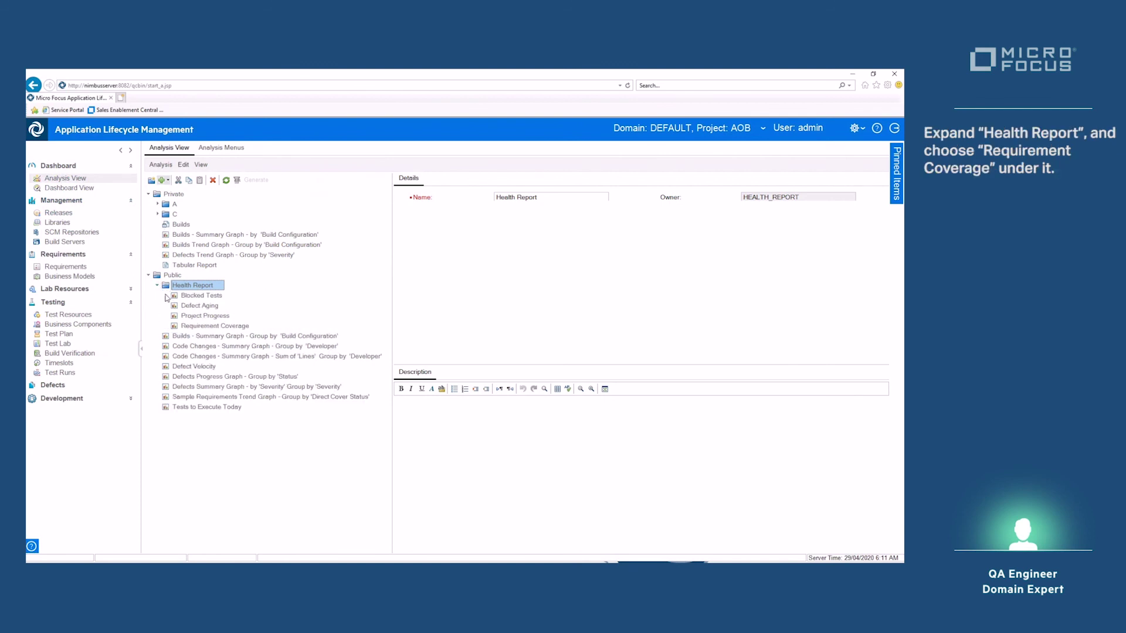
click(196, 327)
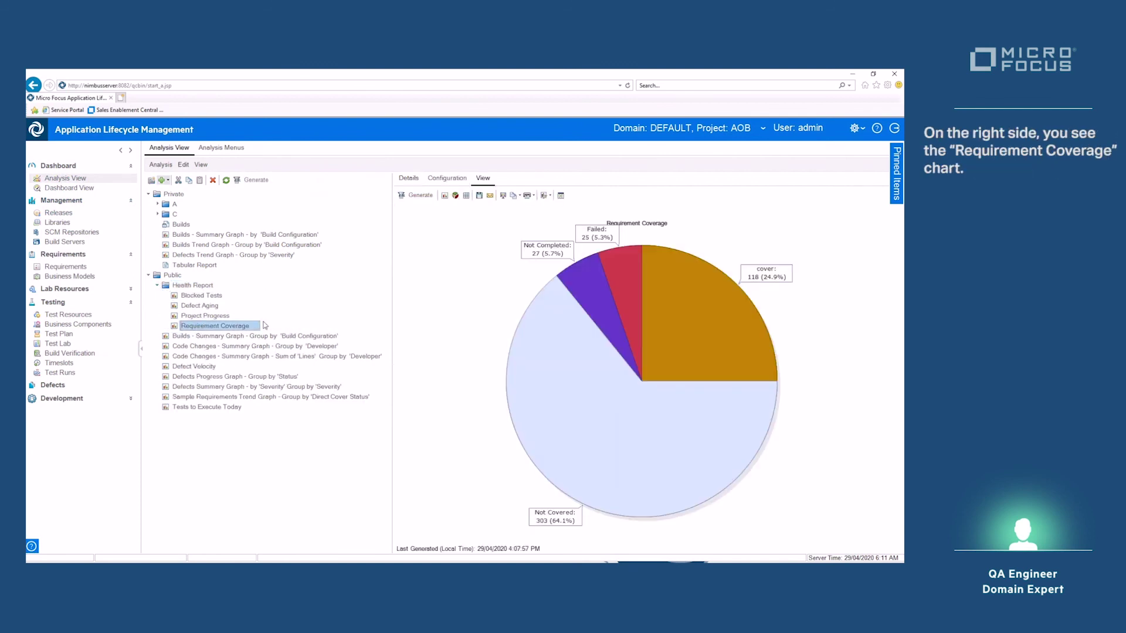